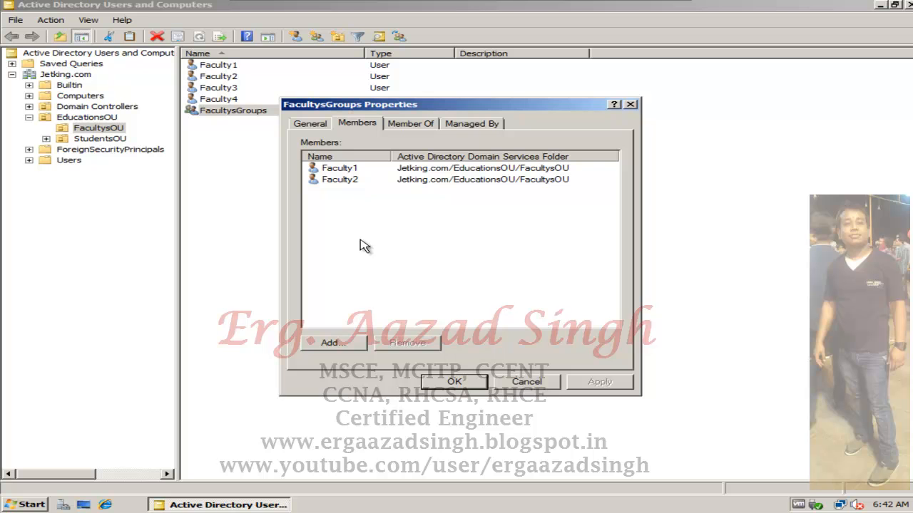
# - Add Faculty3 as a member of FacultysGroups, finding the account by searching for "facu"
pyautogui.click(341, 344)
pyautogui.write('facu')
pyautogui.click(678, 217)
pyautogui.doubleClick(360, 236)
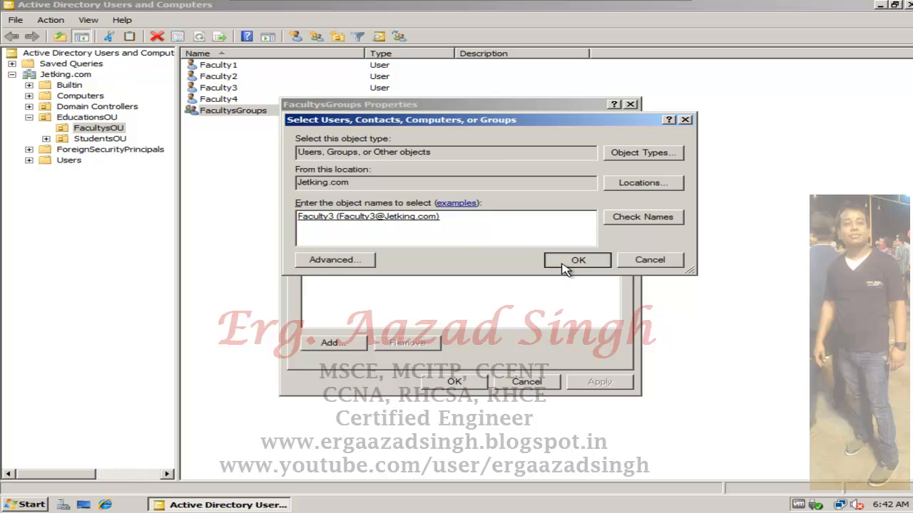
pyautogui.click(564, 263)
# - Remove Faculty2 from the members of FacultysGroups and save the group's properties
pyautogui.click(449, 184)
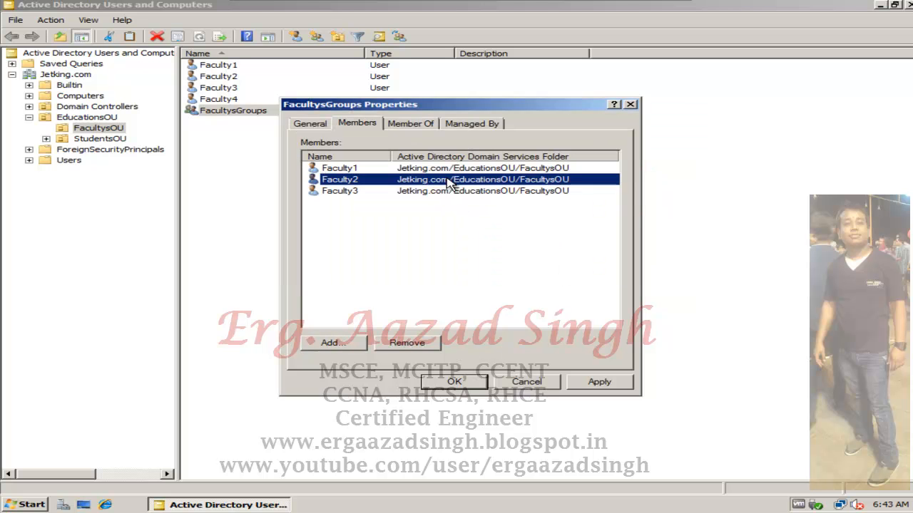
pyautogui.click(399, 345)
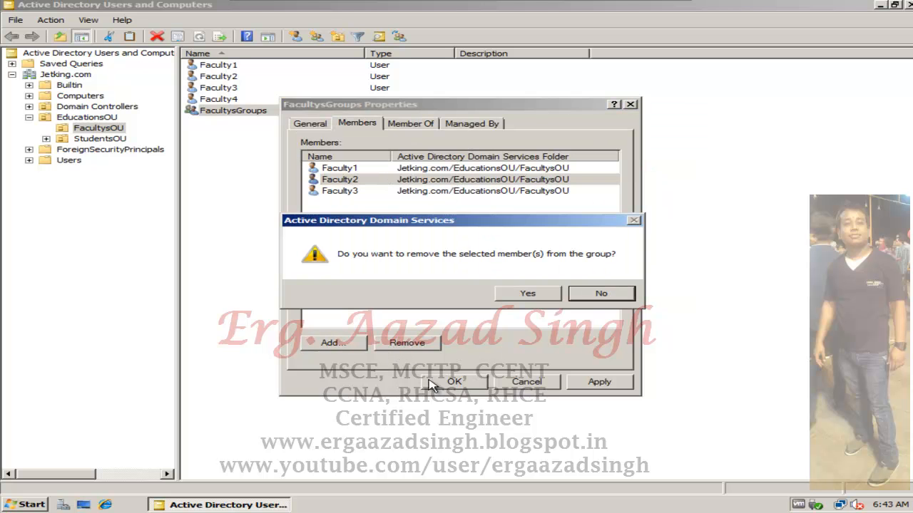
pyautogui.click(524, 293)
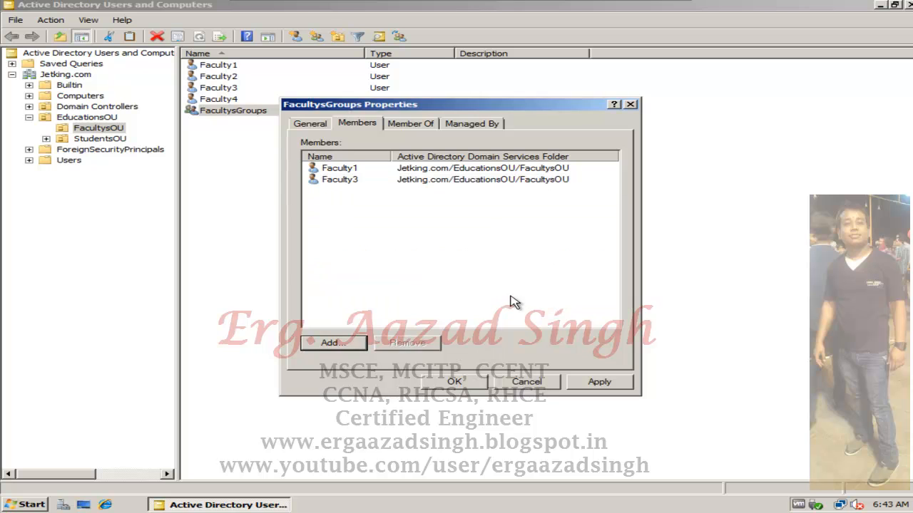
pyautogui.click(452, 383)
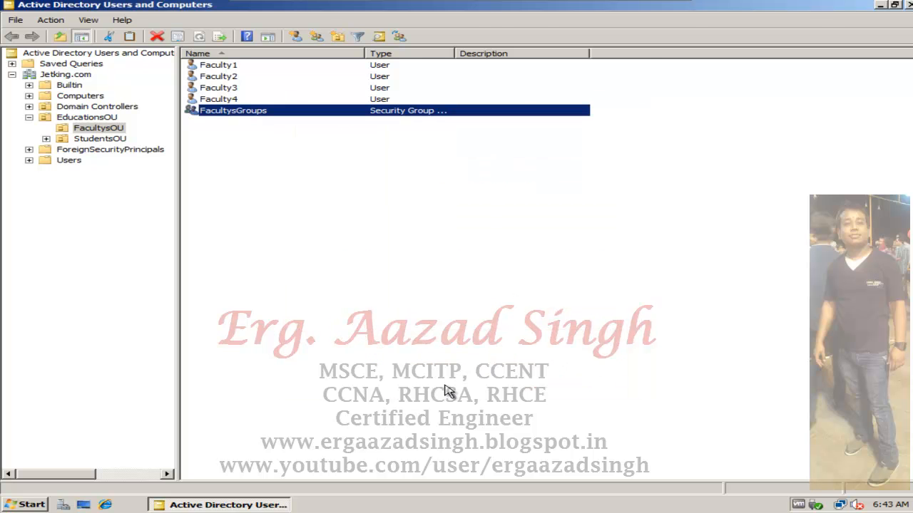
# - Check the current member list of FacultysGroups, close its properties without changes, and return to Active Directory Users and Computers
pyautogui.rightClick(265, 116)
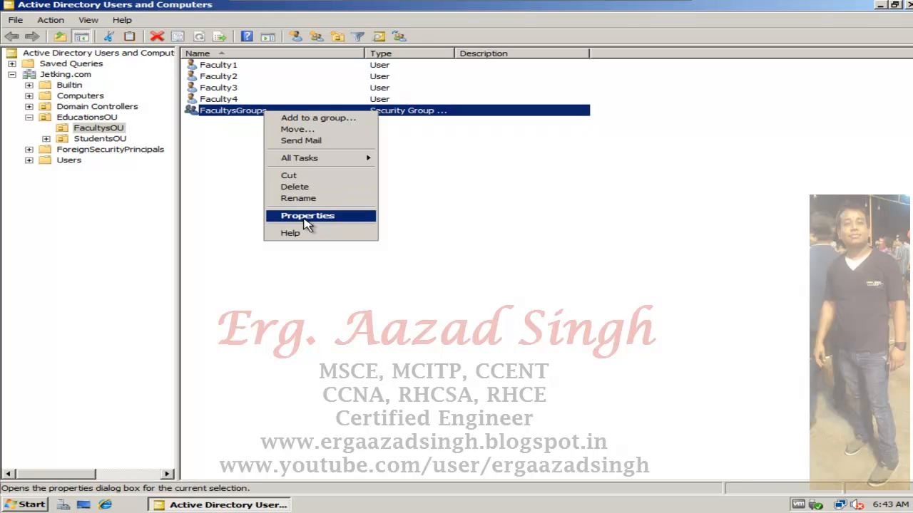
pyautogui.click(305, 216)
pyautogui.click(358, 125)
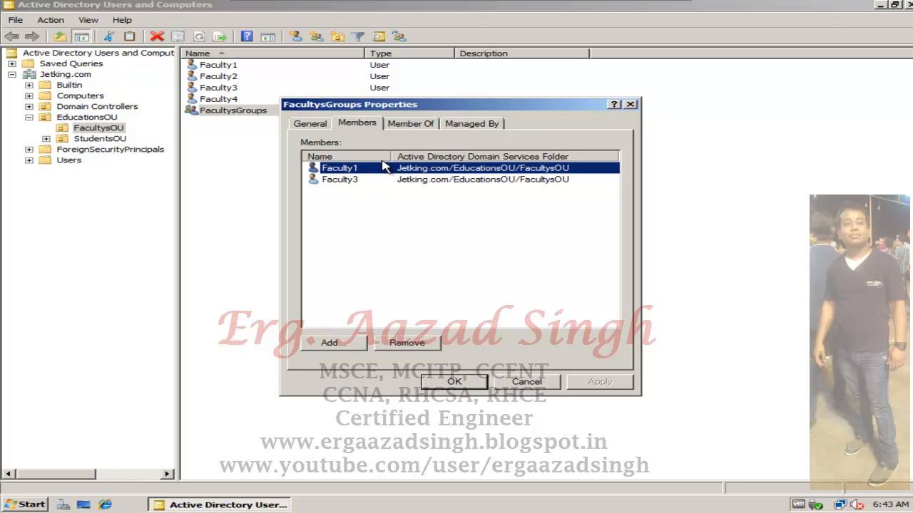
pyautogui.click(220, 114)
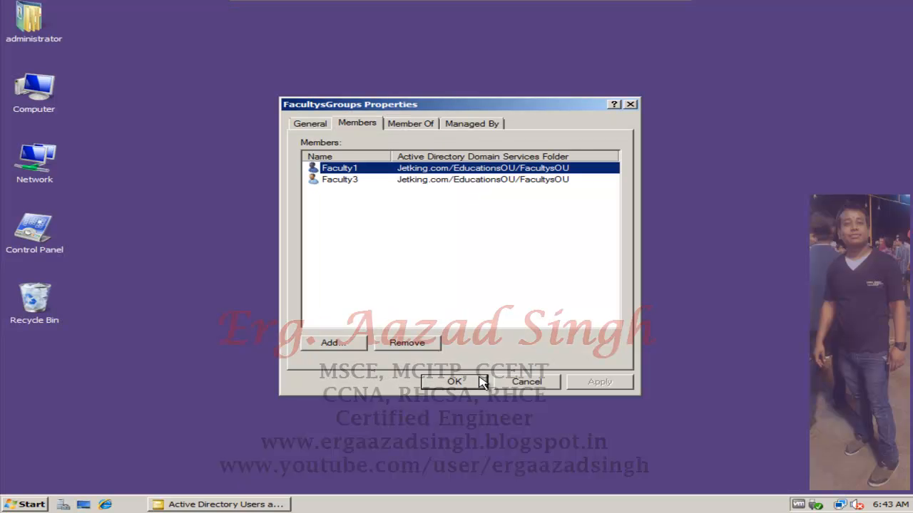
pyautogui.click(525, 382)
pyautogui.click(233, 506)
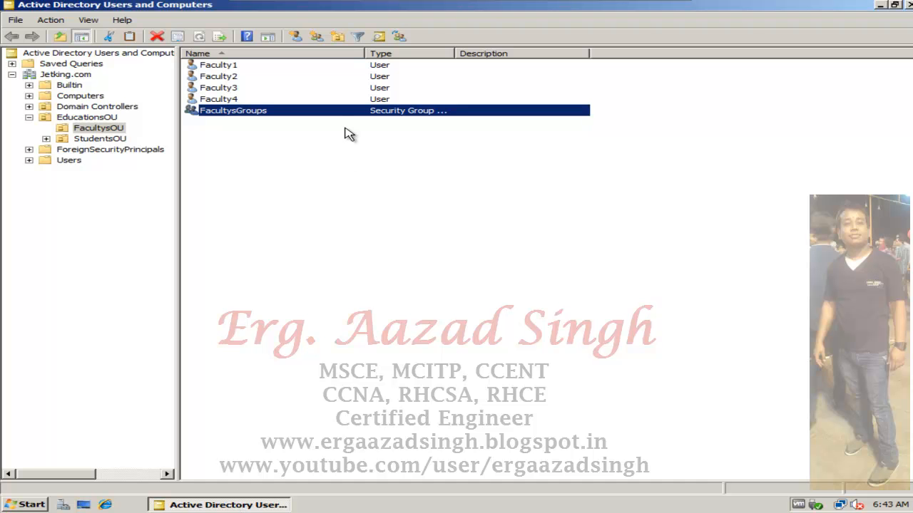
# - Remove Faculty3 from the members of FacultysGroups
pyautogui.rightClick(278, 119)
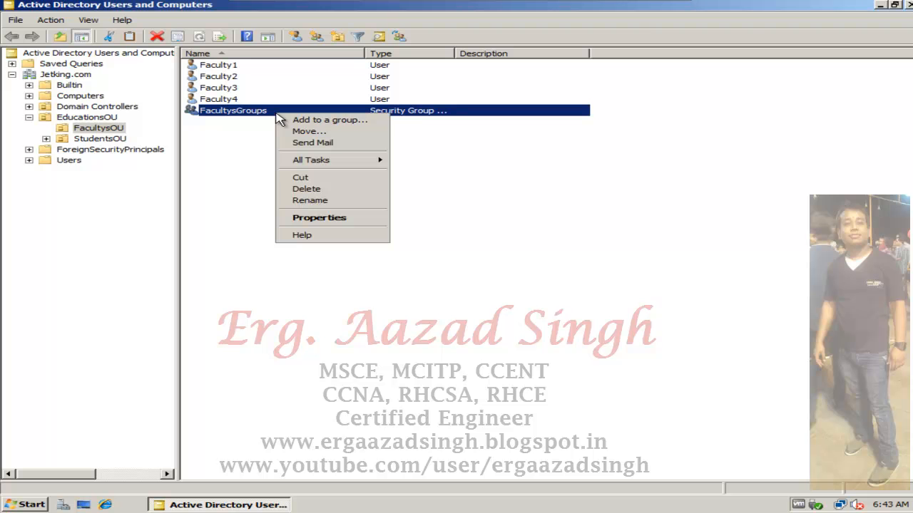
pyautogui.click(335, 218)
pyautogui.click(356, 126)
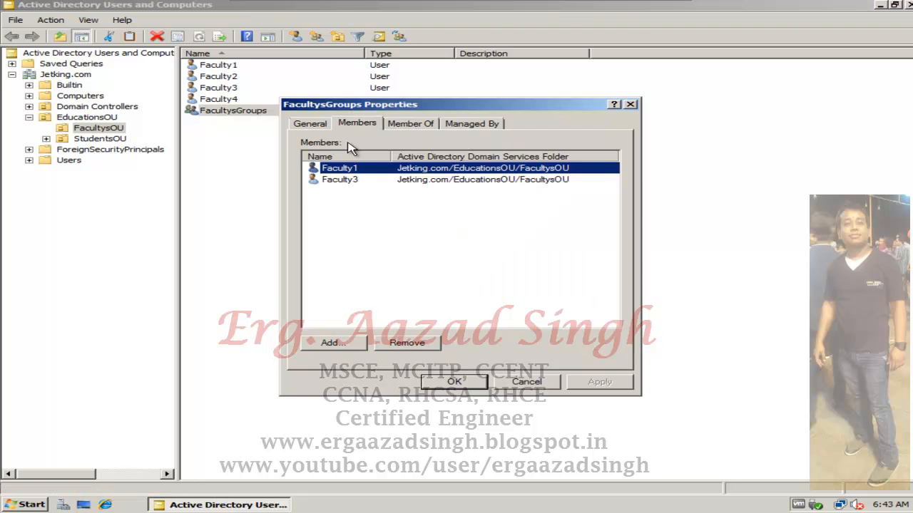
pyautogui.click(339, 180)
pyautogui.click(404, 343)
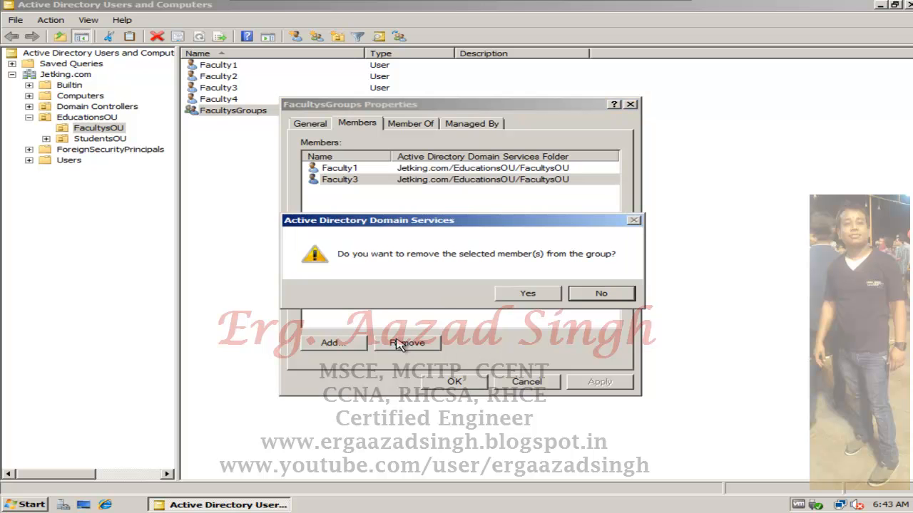
pyautogui.click(550, 295)
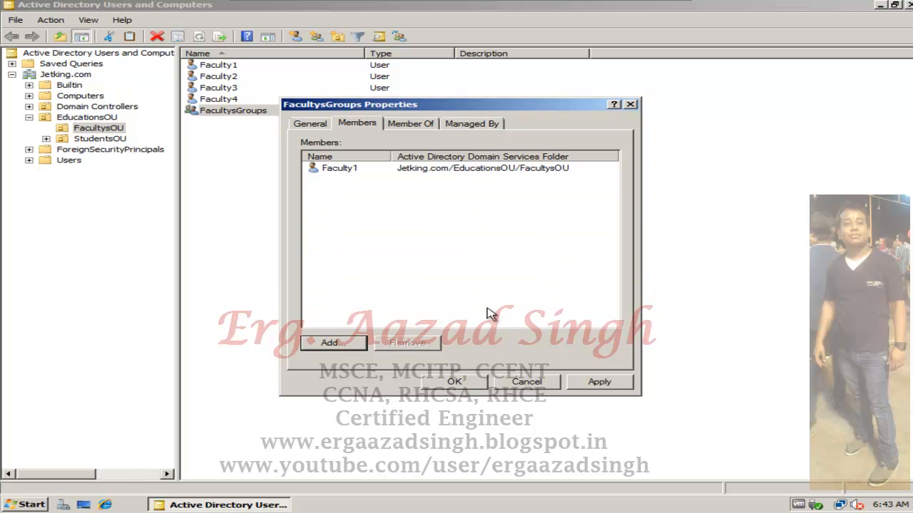
# - Add Faculty2 as a member of FacultysGroups, finding it by searching for "fac", and save the group's properties
pyautogui.click(359, 346)
pyautogui.write('fac')
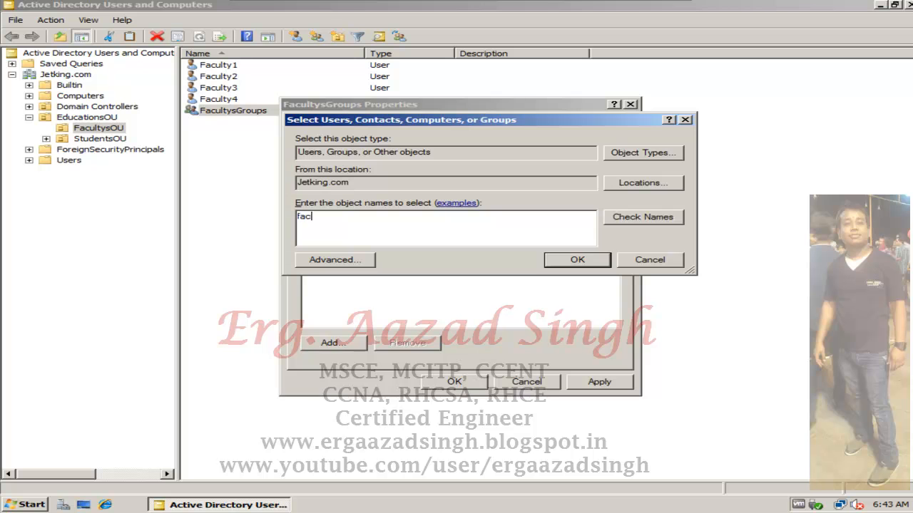
pyautogui.click(643, 216)
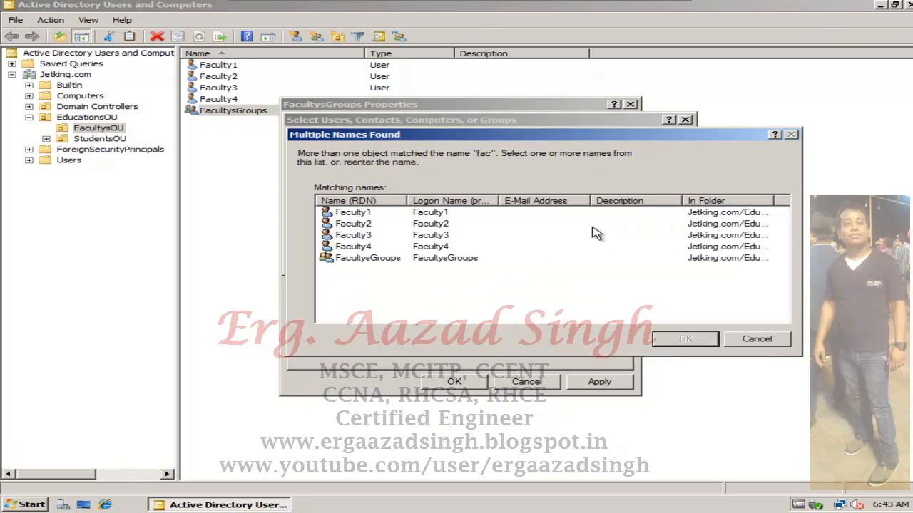
pyautogui.click(365, 225)
pyautogui.click(671, 343)
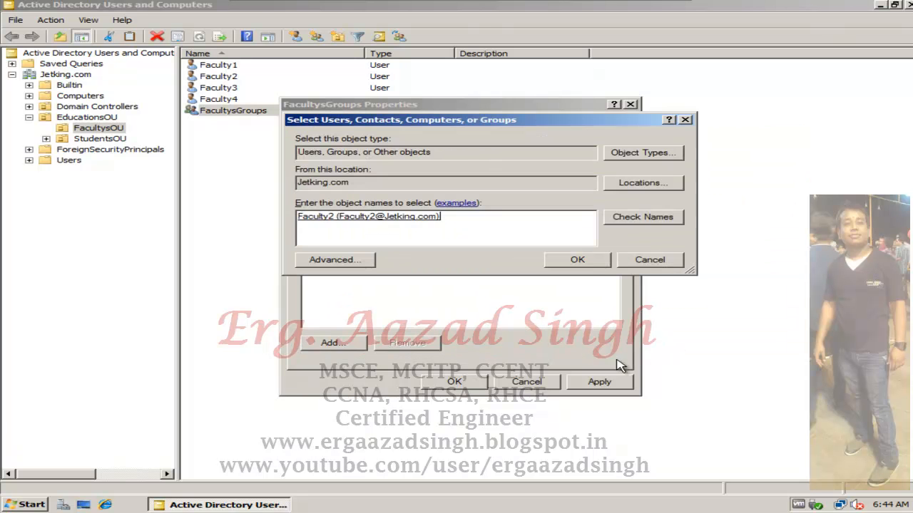
pyautogui.click(589, 263)
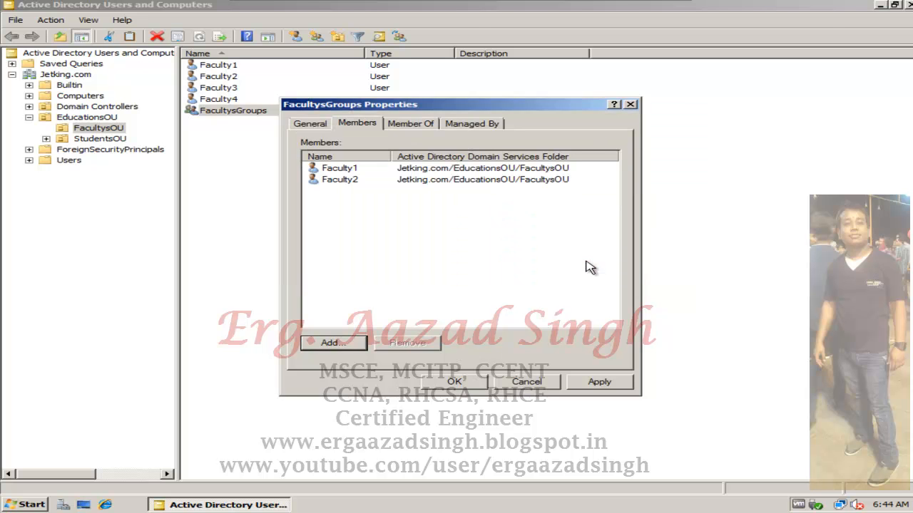
pyautogui.click(593, 385)
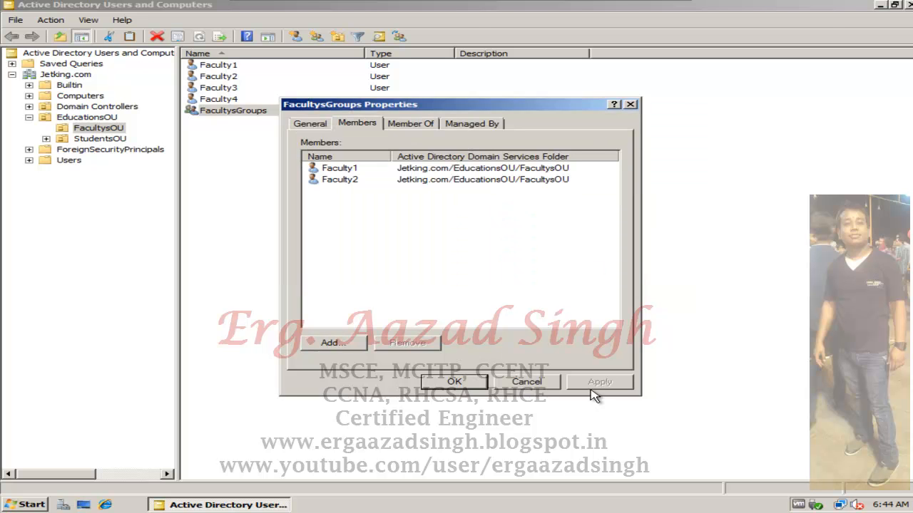
pyautogui.click(454, 383)
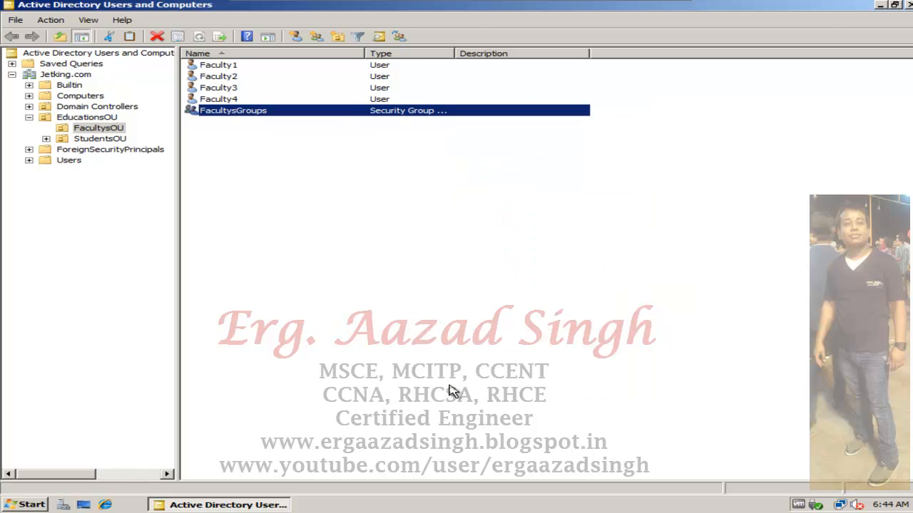
# - Reopen the properties of FacultysGroups to review its member list, and close them
pyautogui.rightClick(269, 113)
pyautogui.click(321, 214)
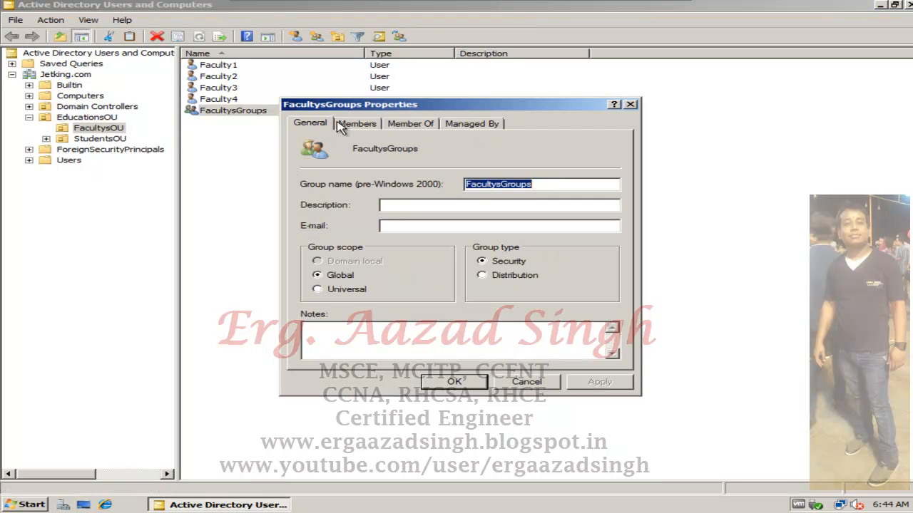
pyautogui.click(358, 125)
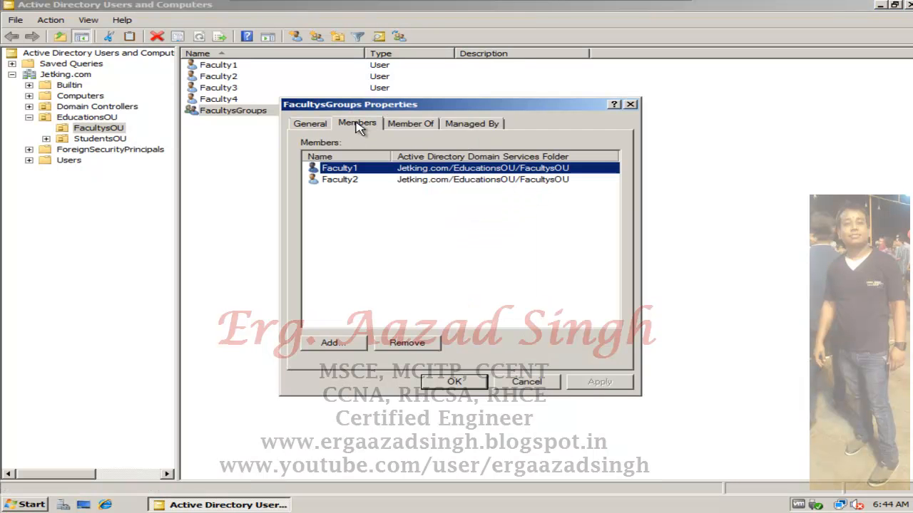
pyautogui.click(632, 105)
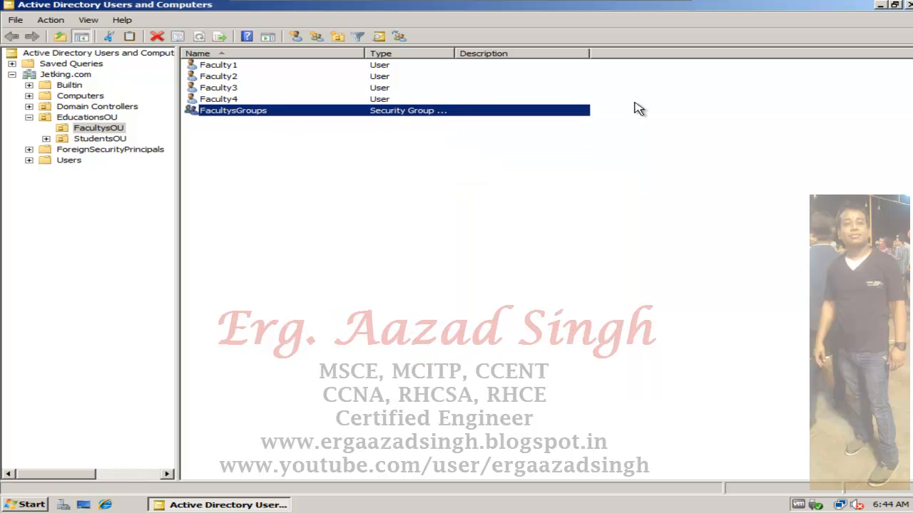
# - Minimize Active Directory Users and Computers and open Group Policy Management from the administrative tools
pyautogui.click(881, 5)
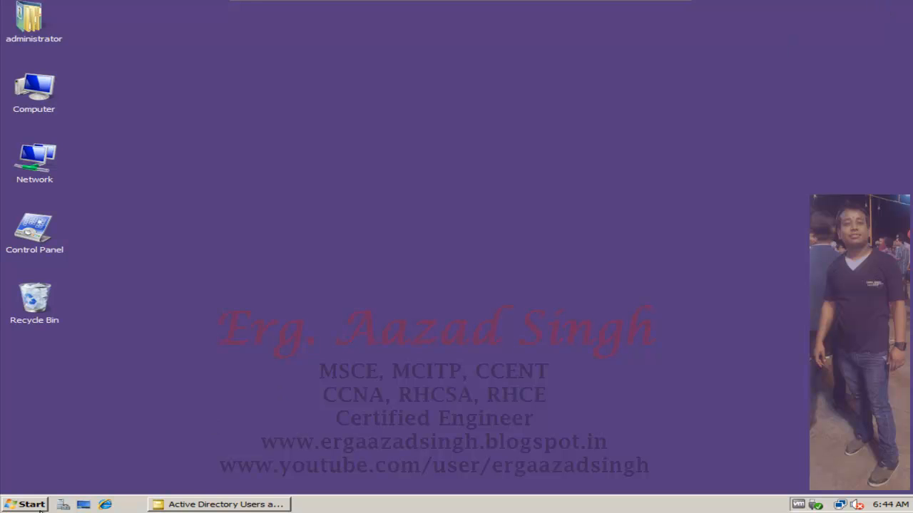
pyautogui.click(9, 508)
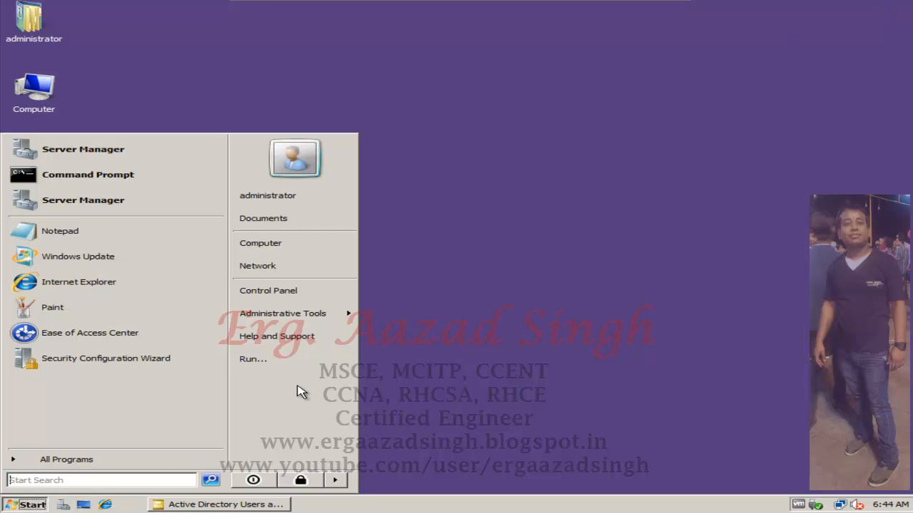
pyautogui.moveTo(334, 324)
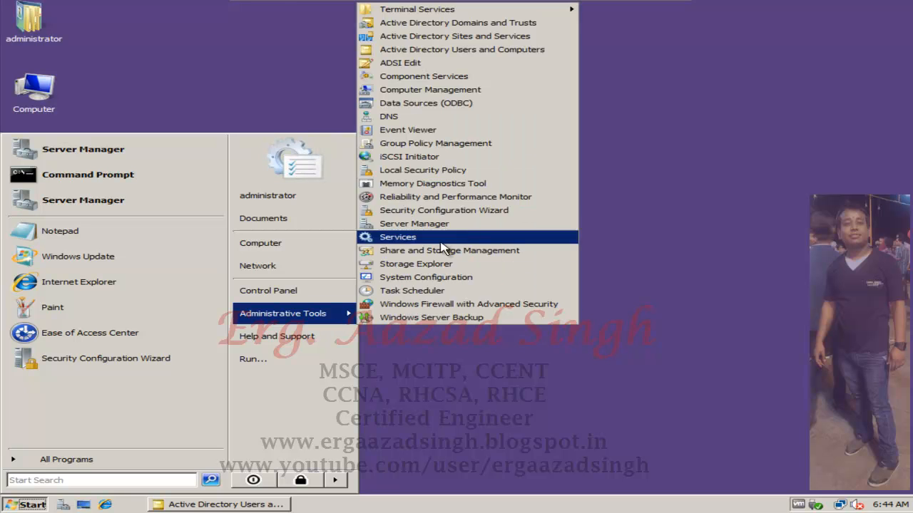
pyautogui.click(497, 146)
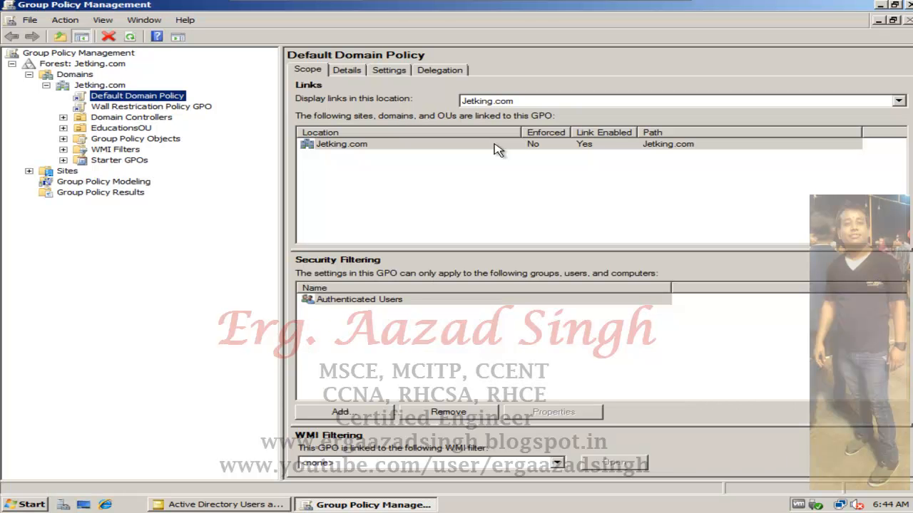
# - Open the Default Domain Policy of Jetking.com for editing and maximize the editor window
pyautogui.rightClick(184, 100)
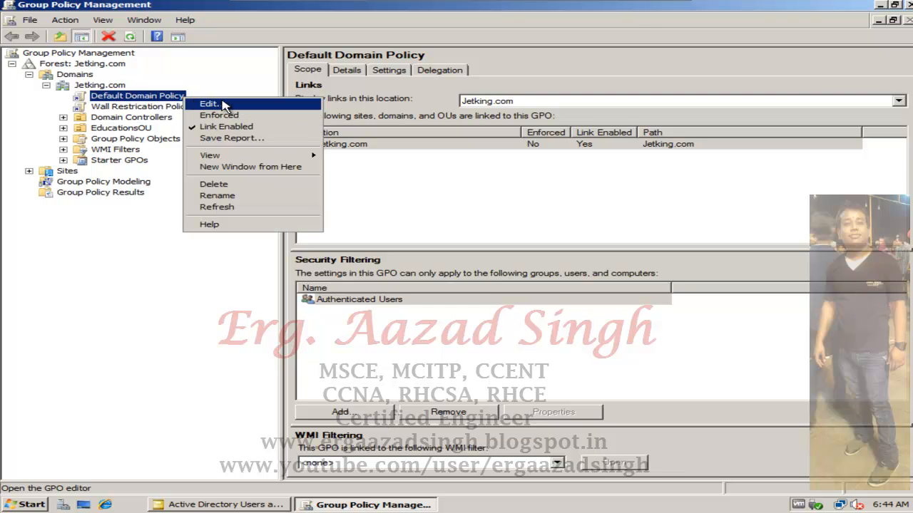
pyautogui.click(210, 104)
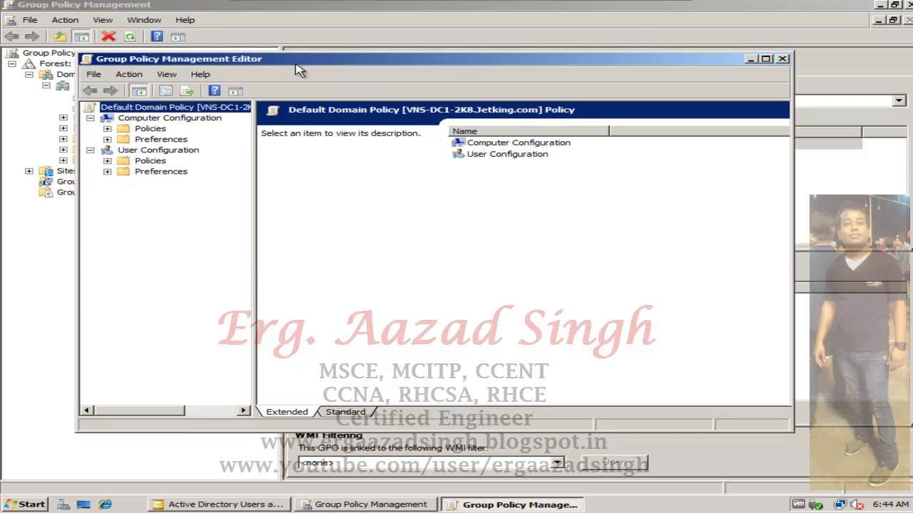
pyautogui.doubleClick(297, 62)
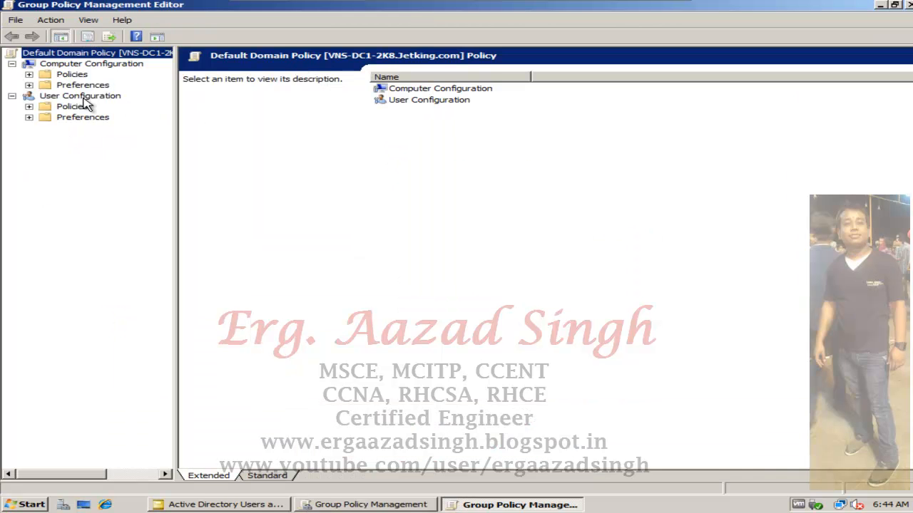
# - Open Restricted Groups in the security settings under Computer Configuration's Windows Settings, widening the tree pane to show full names
pyautogui.click(28, 75)
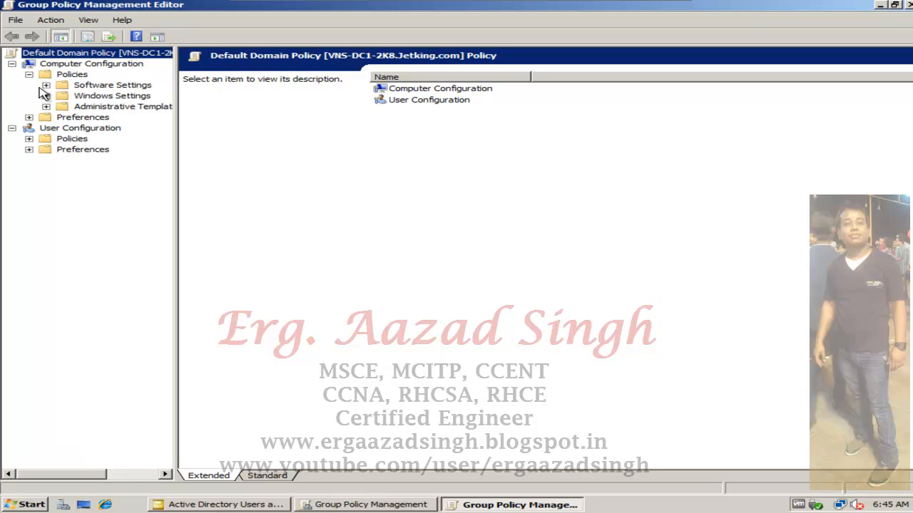
pyautogui.click(45, 96)
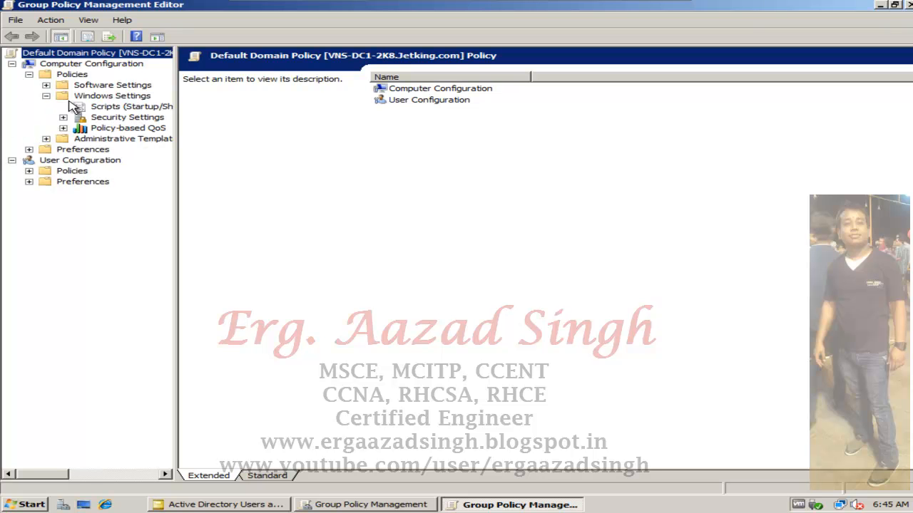
pyautogui.doubleClick(116, 117)
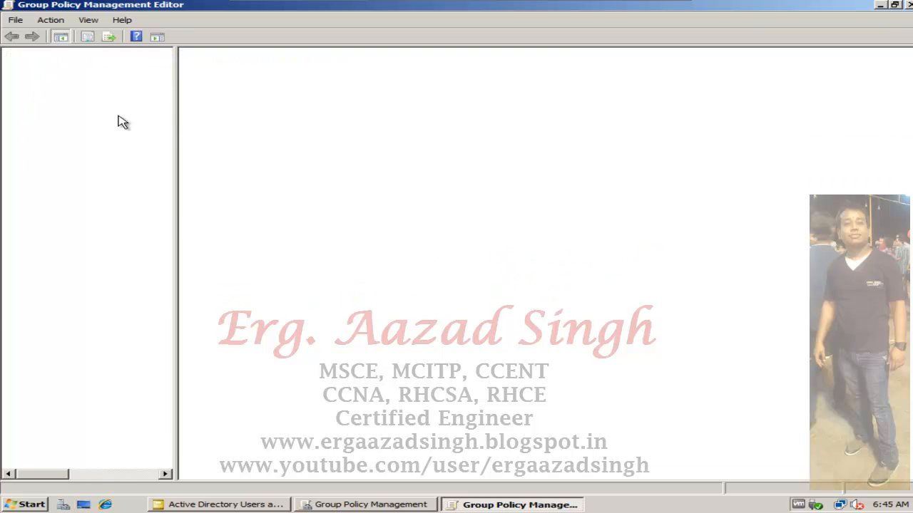
pyautogui.moveTo(175, 132); pyautogui.dragTo(279, 132)
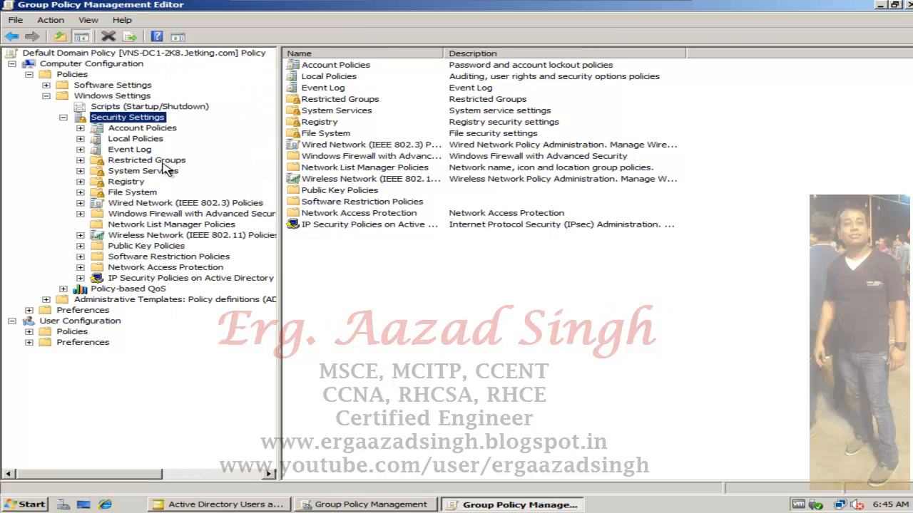
pyautogui.click(164, 162)
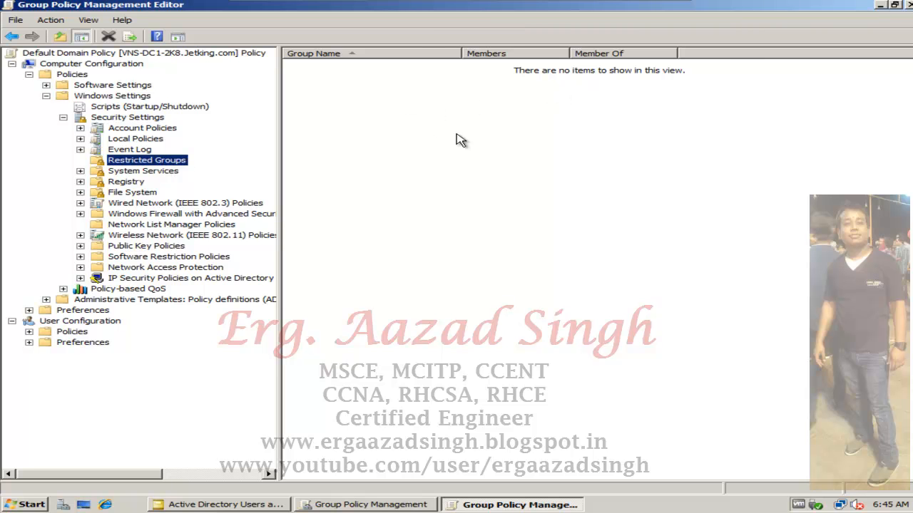
# - Add the domain group FacultysGroups to Restricted Groups in the Default Domain Policy
pyautogui.rightClick(431, 94)
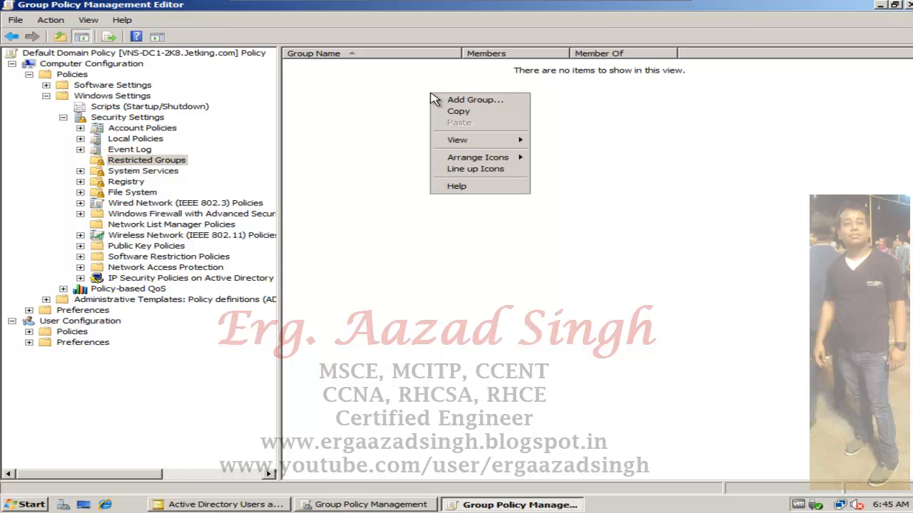
pyautogui.click(497, 101)
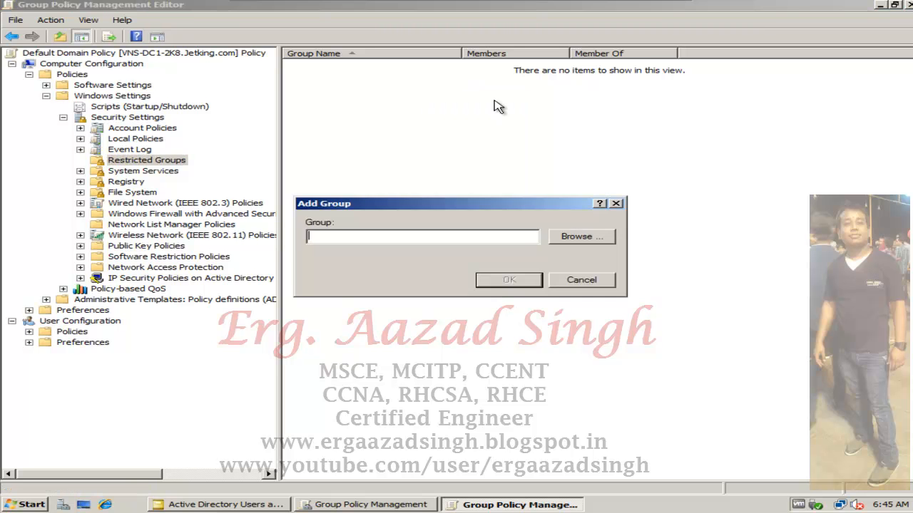
pyautogui.click(581, 236)
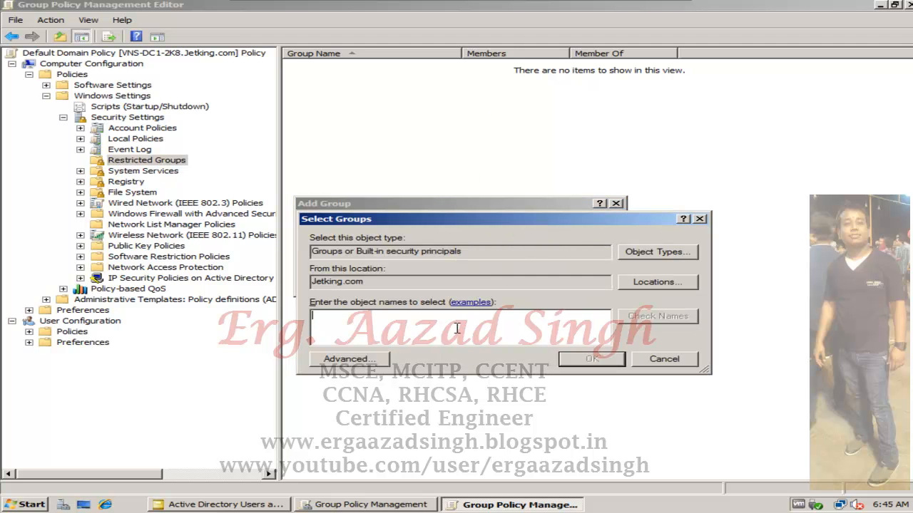
pyautogui.write('facul')
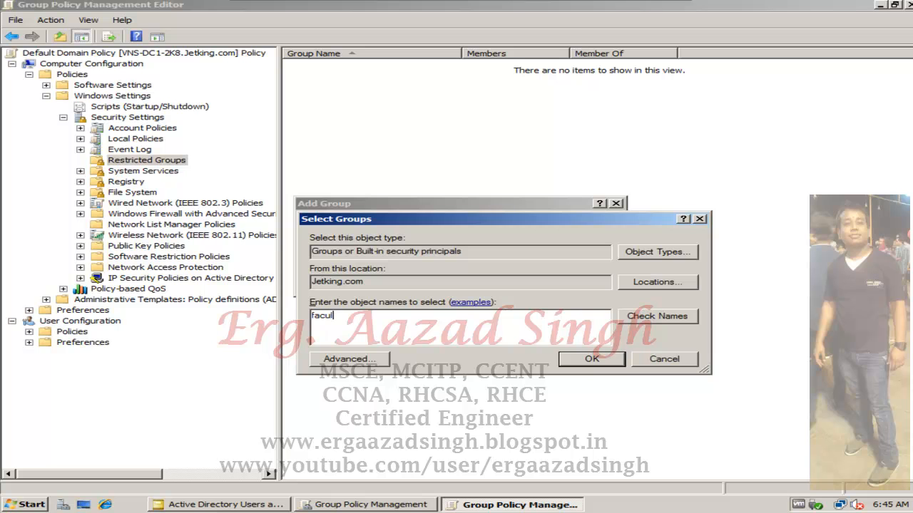
pyautogui.click(663, 321)
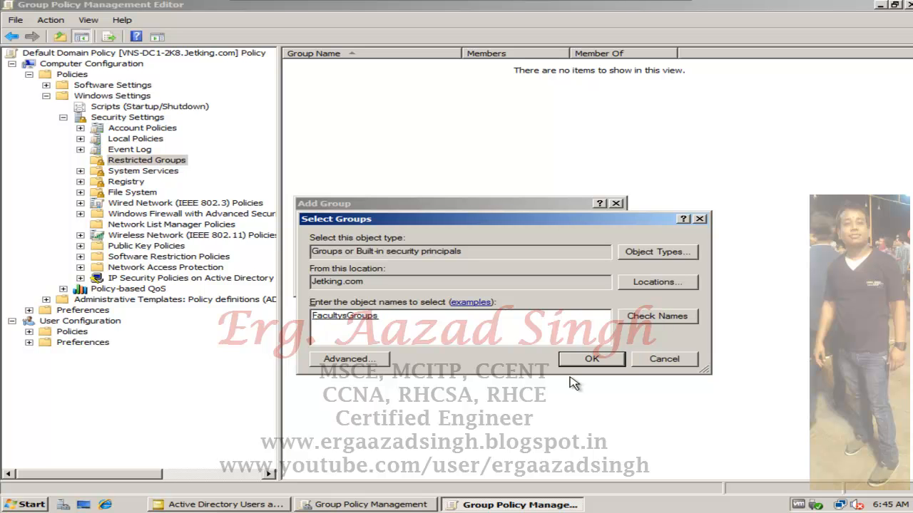
pyautogui.click(593, 360)
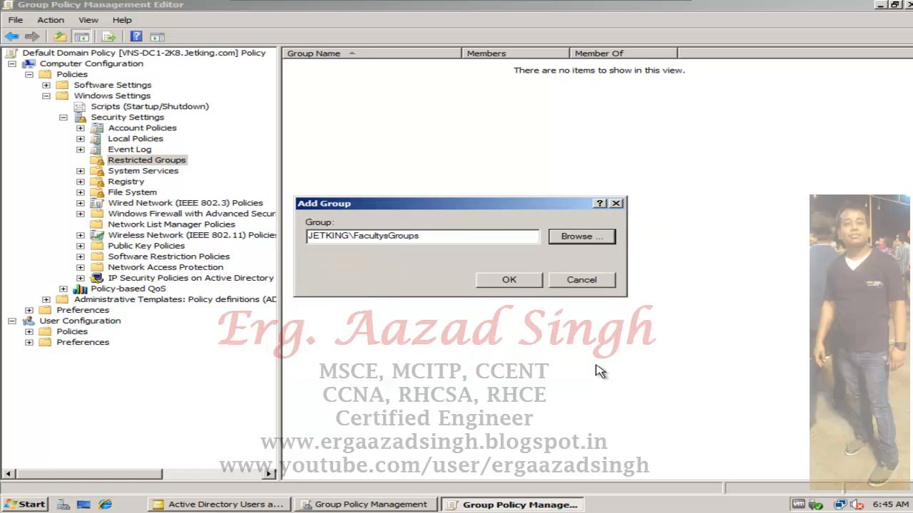
pyautogui.click(526, 284)
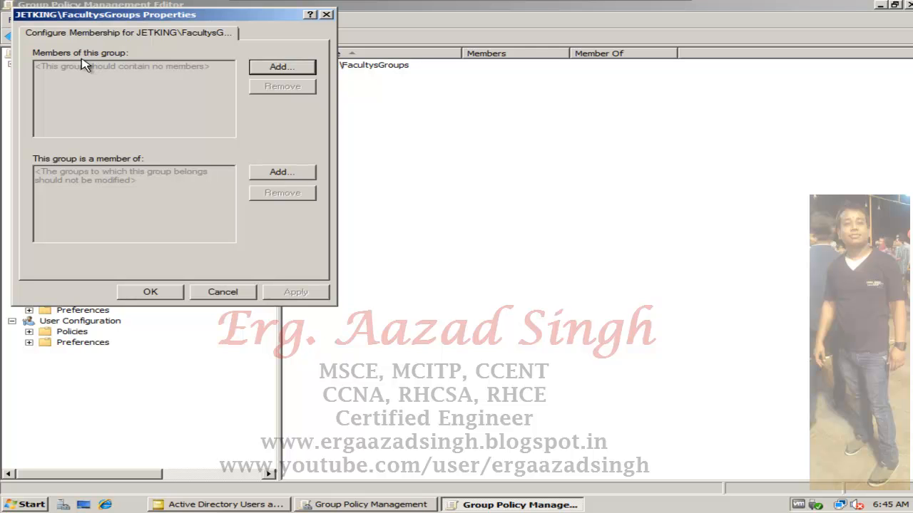
# - Add Faculty1 and Faculty2 as members of the restricted group JETKING\FacultysGroups, apply the membership, and widen the Members column
pyautogui.moveTo(159, 14); pyautogui.dragTo(454, 93)
pyautogui.click(580, 142)
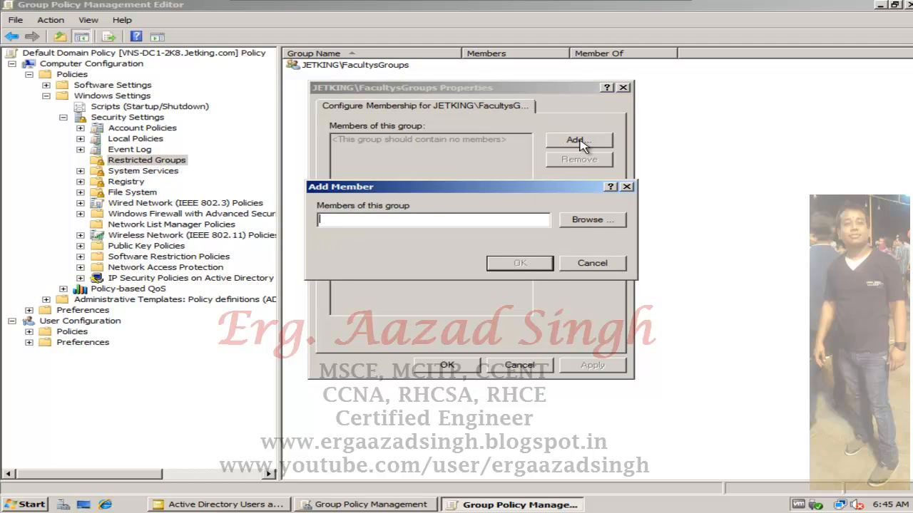
pyautogui.click(577, 222)
pyautogui.write('fac')
pyautogui.click(658, 305)
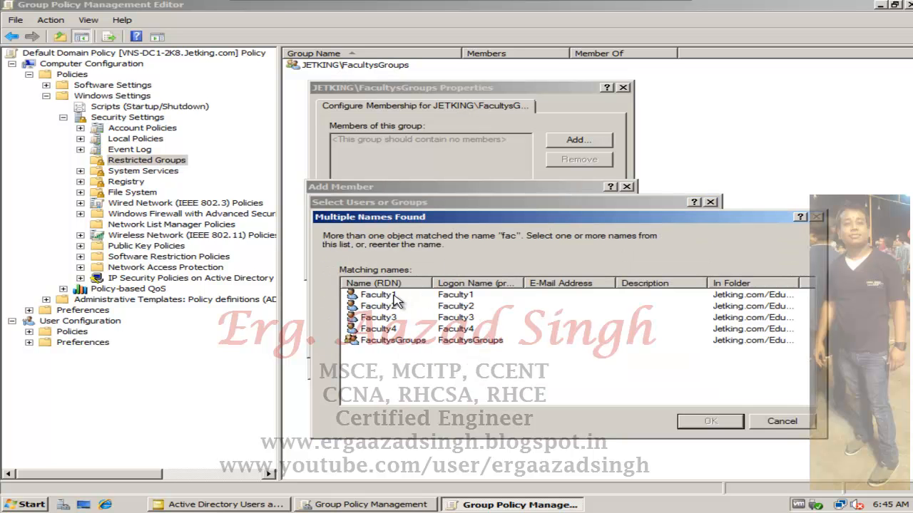
pyautogui.click(392, 296)
pyautogui.keyDown('ctrl'); pyautogui.click(394, 308); pyautogui.keyUp('ctrl')
pyautogui.click(706, 424)
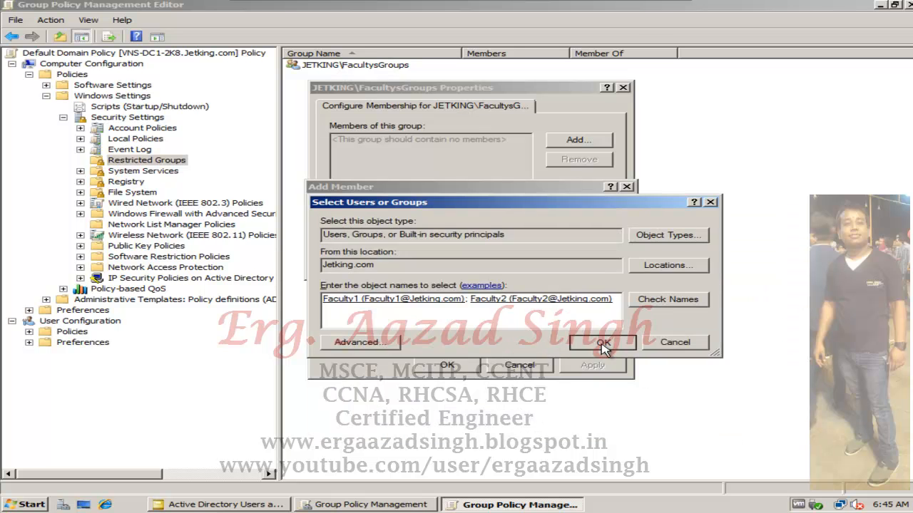
pyautogui.click(602, 343)
pyautogui.click(545, 270)
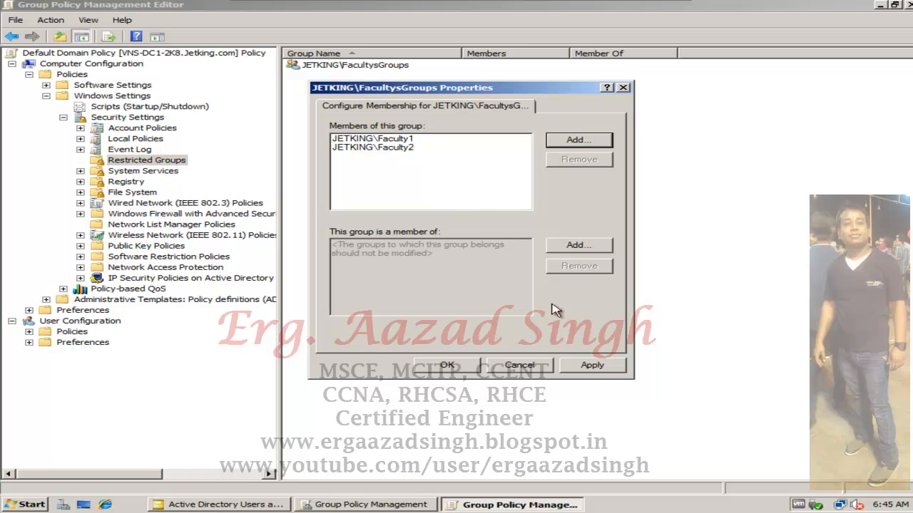
pyautogui.click(574, 364)
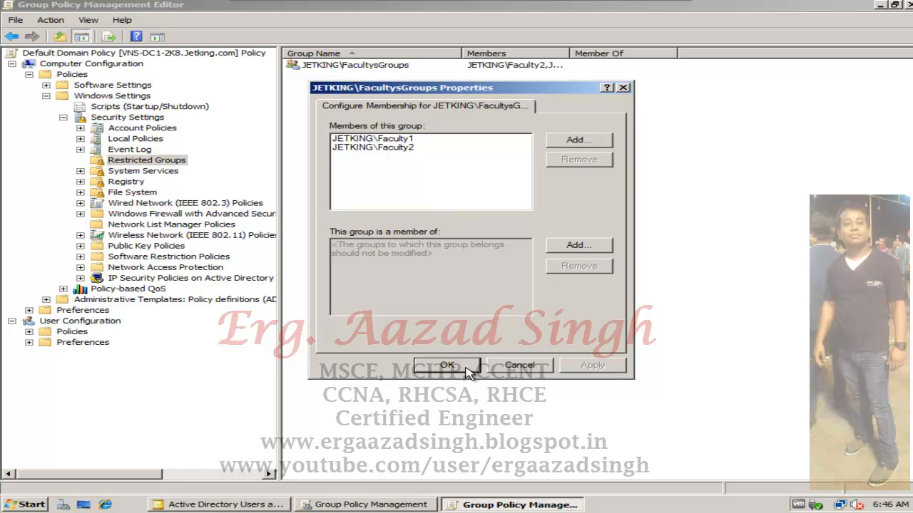
pyautogui.click(447, 365)
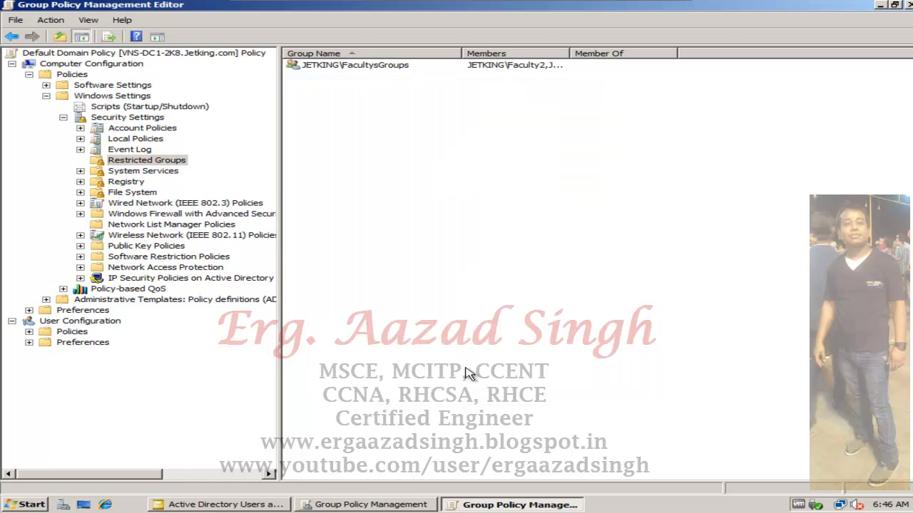
pyautogui.doubleClick(568, 52)
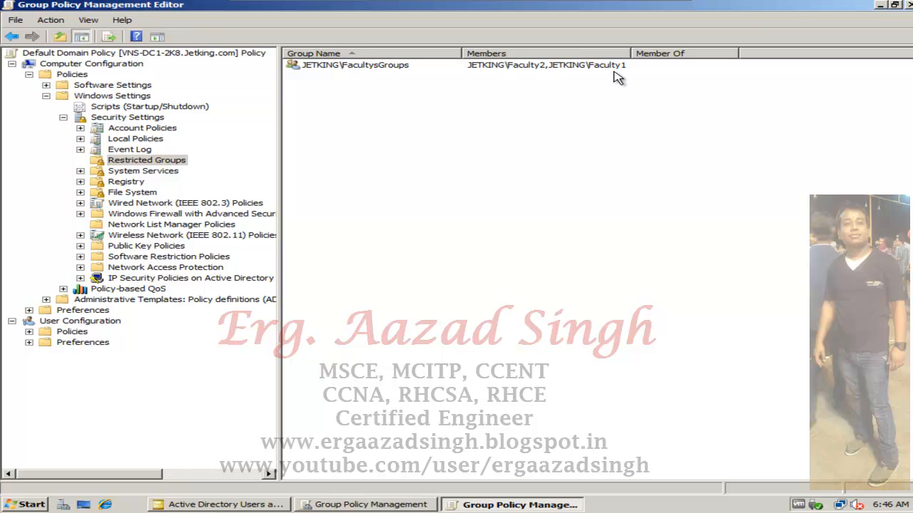
# - Close the policy editor, refresh Group Policy Management, and force a policy update by running gpupdate /force
pyautogui.click(909, 6)
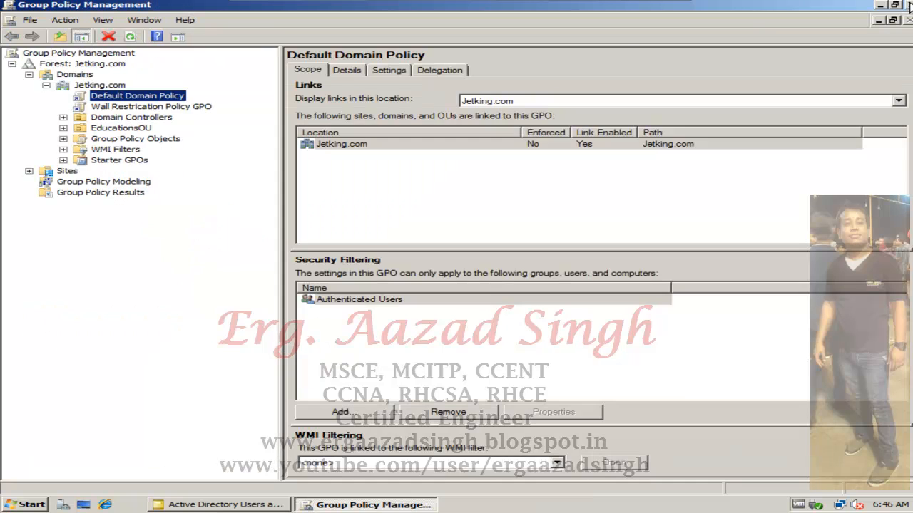
pyautogui.click(133, 36)
pyautogui.click(32, 509)
pyautogui.click(290, 358)
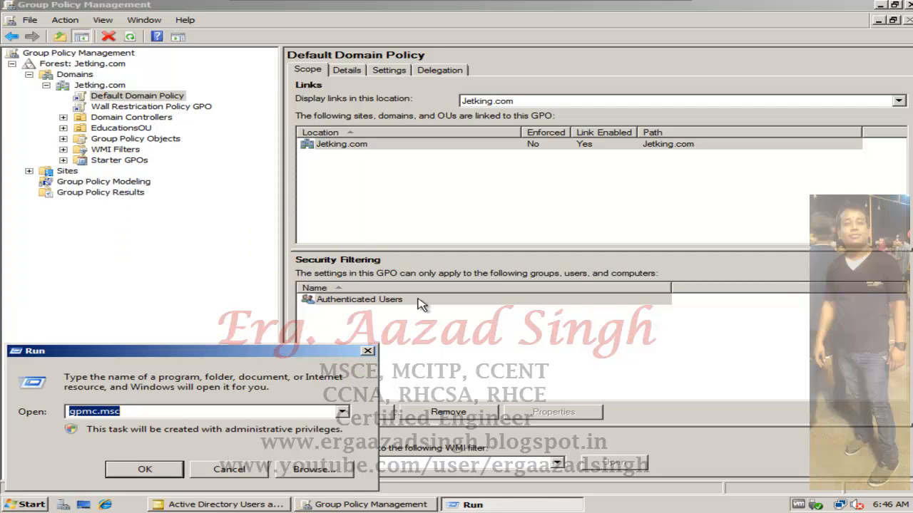
pyautogui.write('gp')
pyautogui.press('Down')
pyautogui.press('Down')
pyautogui.press('Return')
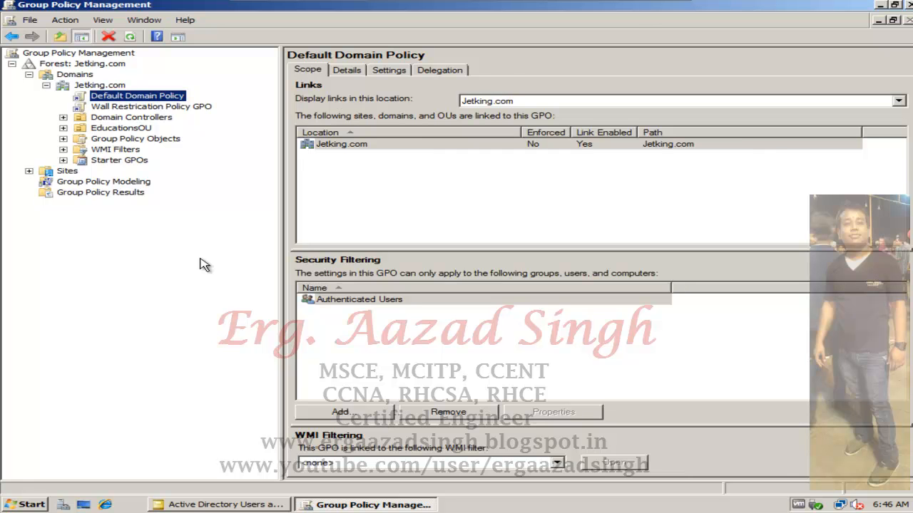
# - Close Group Policy Management and run gpupdate /force a second time
pyautogui.click(904, 4)
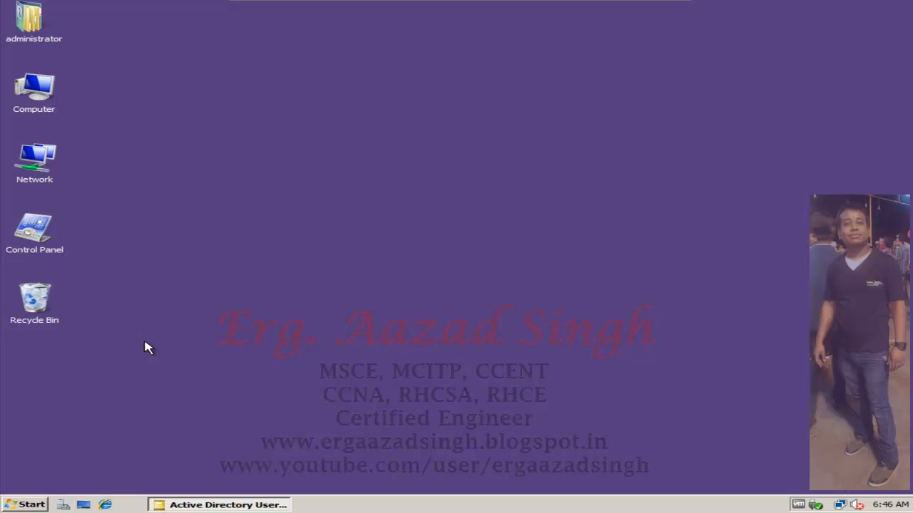
pyautogui.click(10, 502)
pyautogui.click(238, 370)
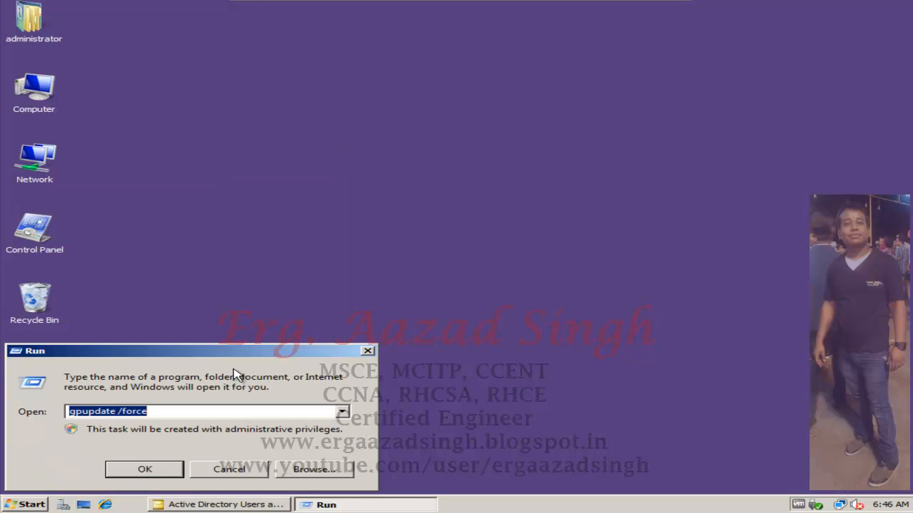
pyautogui.press('Return')
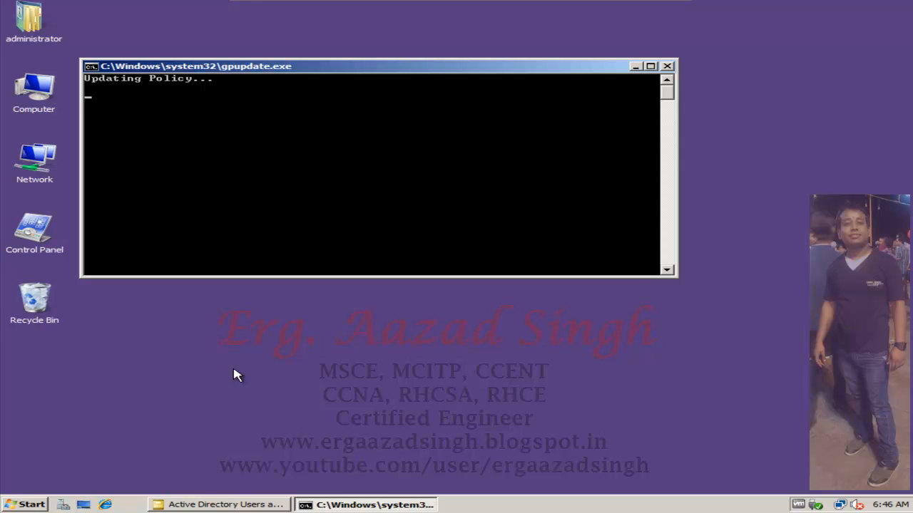
# - Close the minimized Active Directory Users and Computers console and reopen it from the administrative tools
pyautogui.rightClick(234, 503)
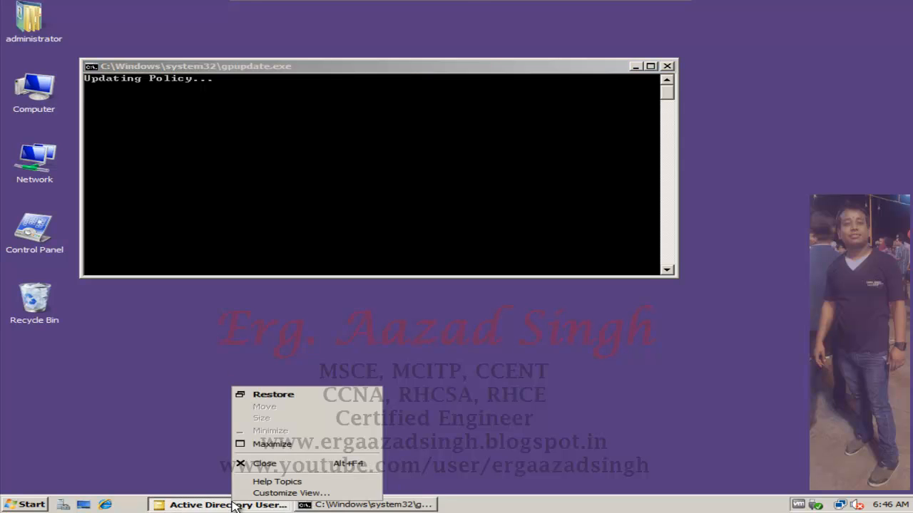
pyautogui.click(258, 465)
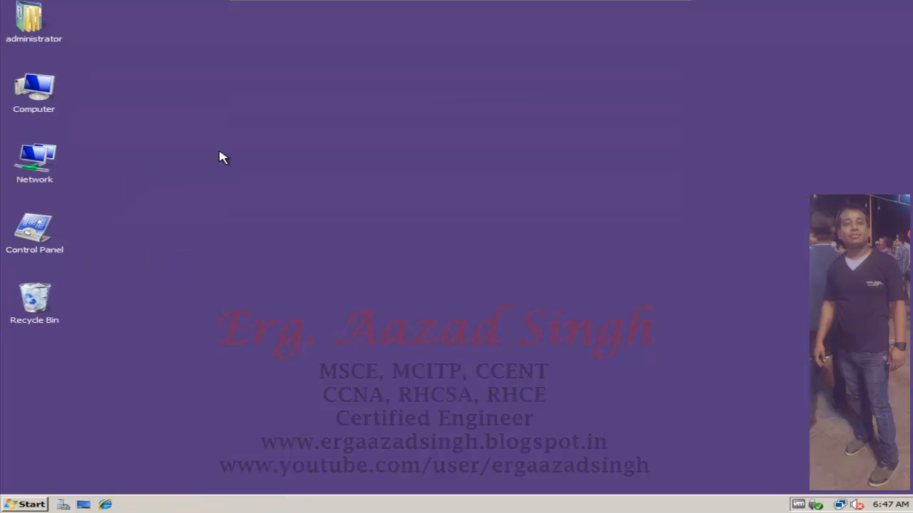
pyautogui.click(25, 504)
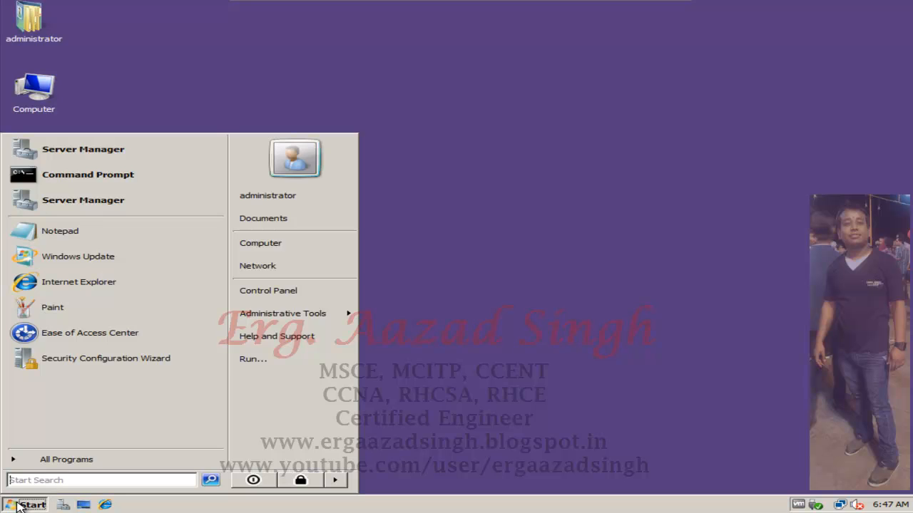
pyautogui.moveTo(306, 312)
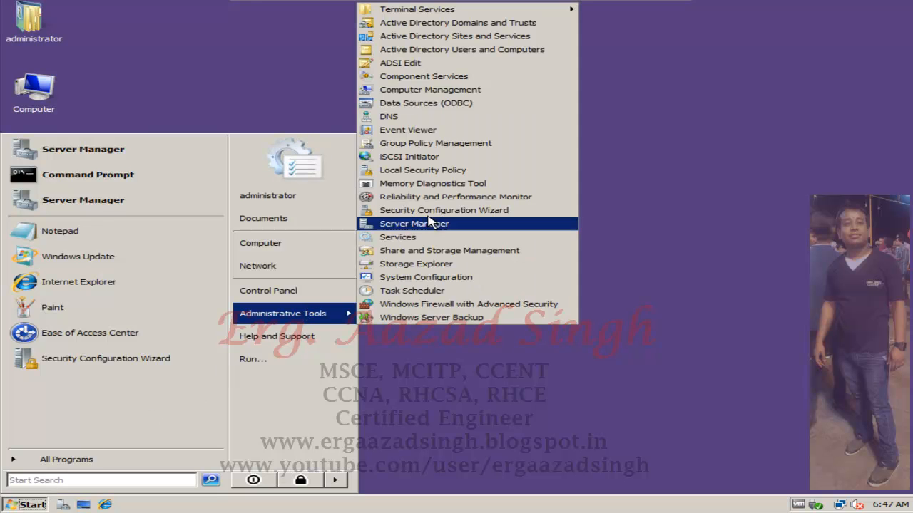
pyautogui.click(524, 57)
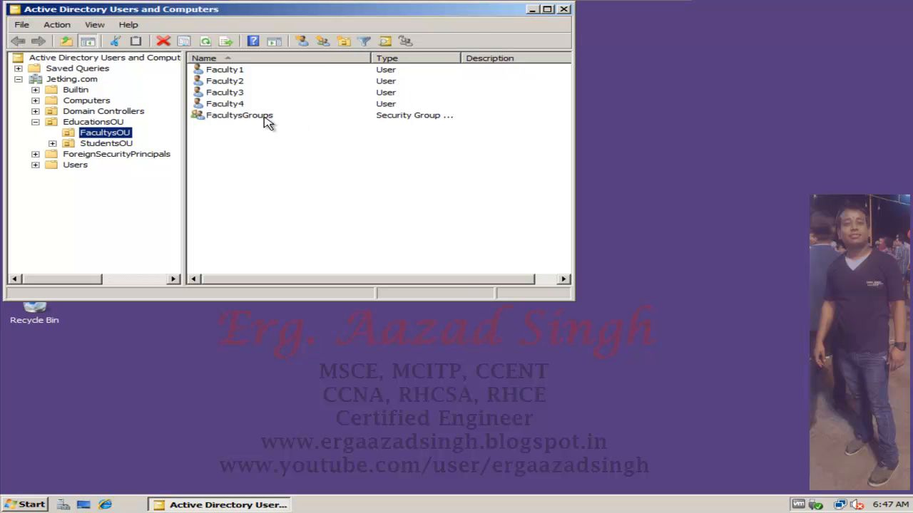
# - Maximize the Active Directory Users and Computers window and open the member list in the properties of FacultysGroups
pyautogui.click(265, 118)
pyautogui.doubleClick(265, 118)
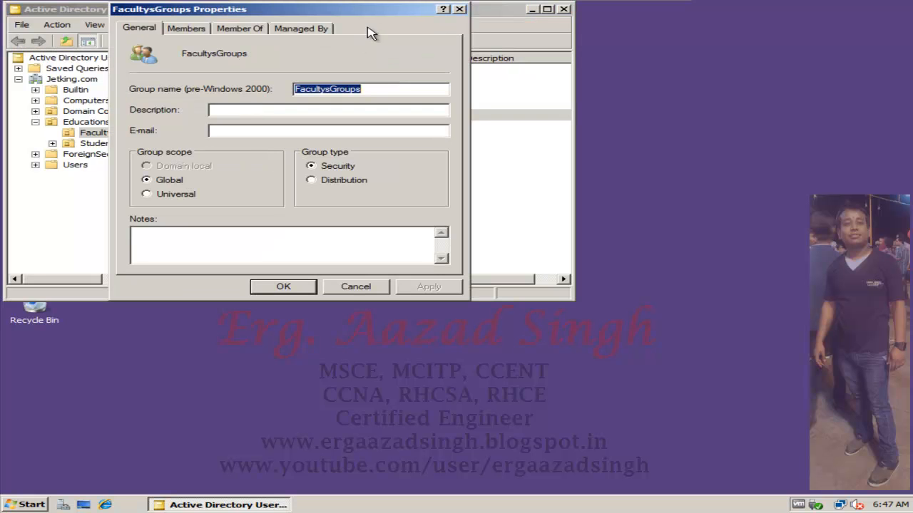
pyautogui.click(458, 9)
pyautogui.doubleClick(479, 13)
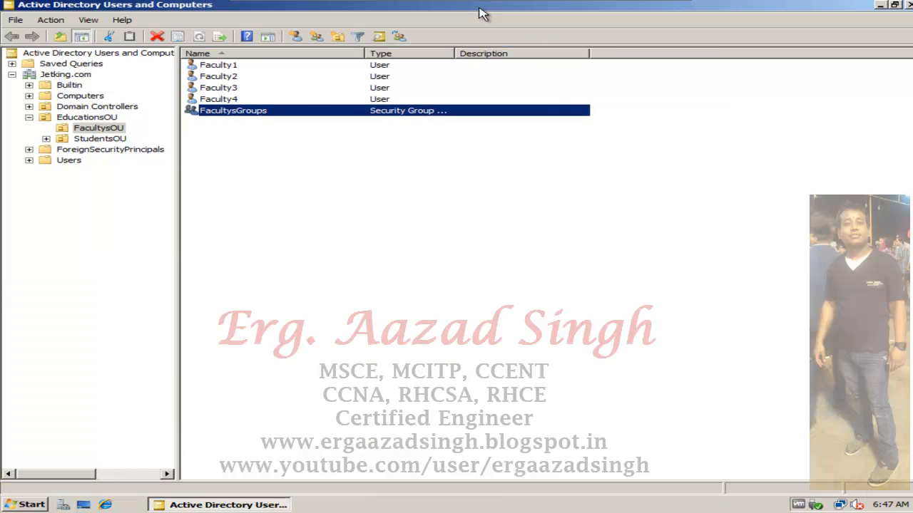
pyautogui.doubleClick(254, 112)
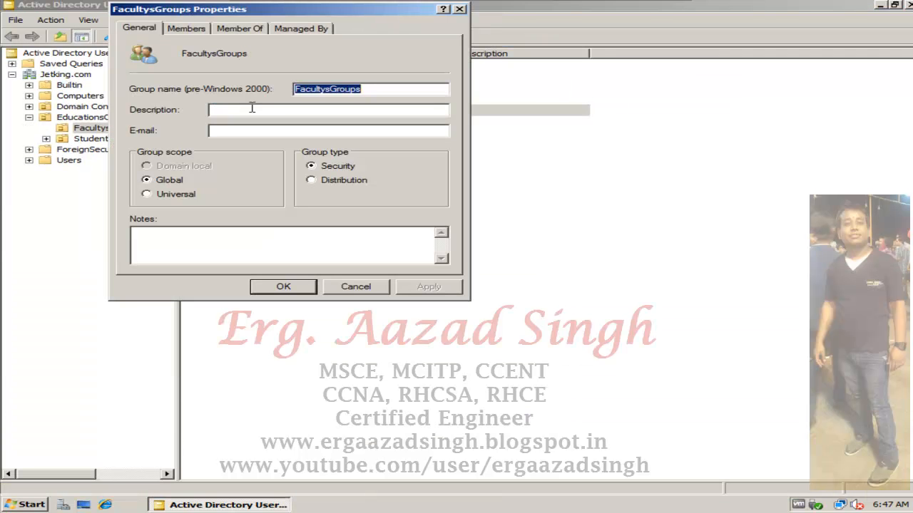
pyautogui.click(195, 30)
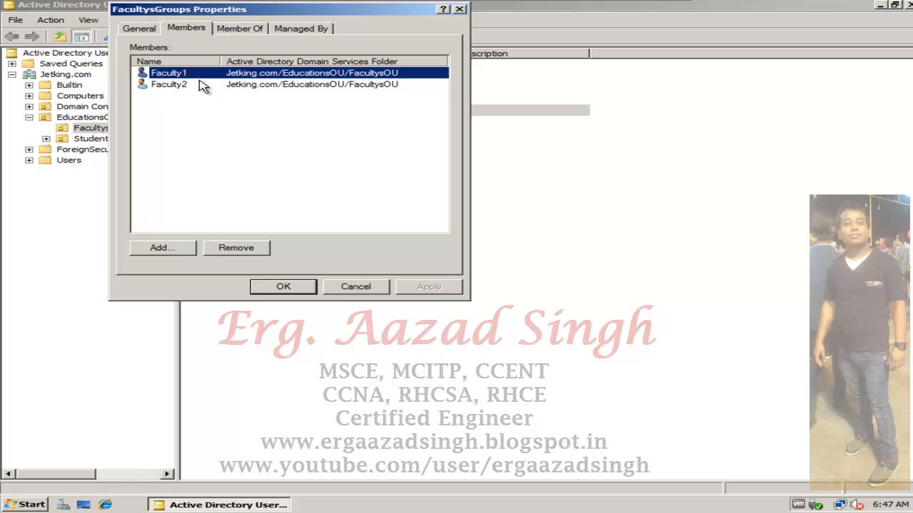
# - Remove Faculty2 from the members of FacultysGroups and confirm the removal
pyautogui.click(201, 89)
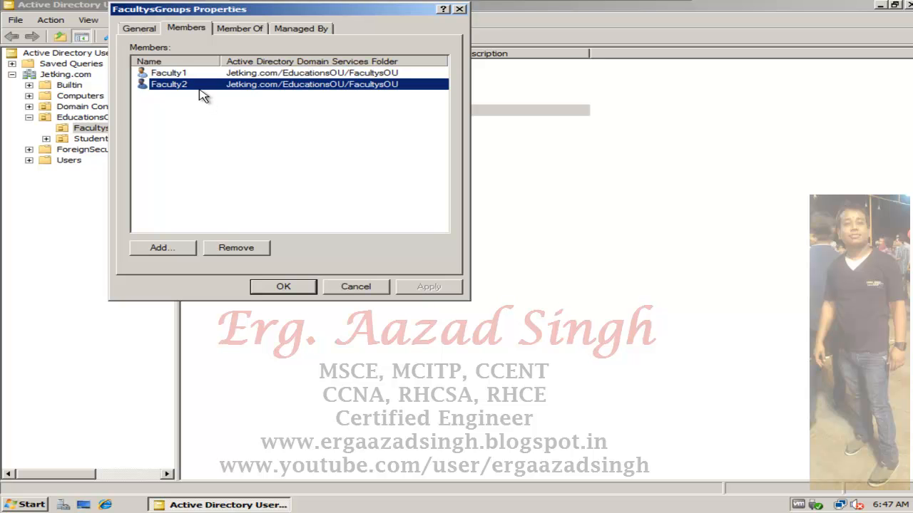
pyautogui.click(250, 250)
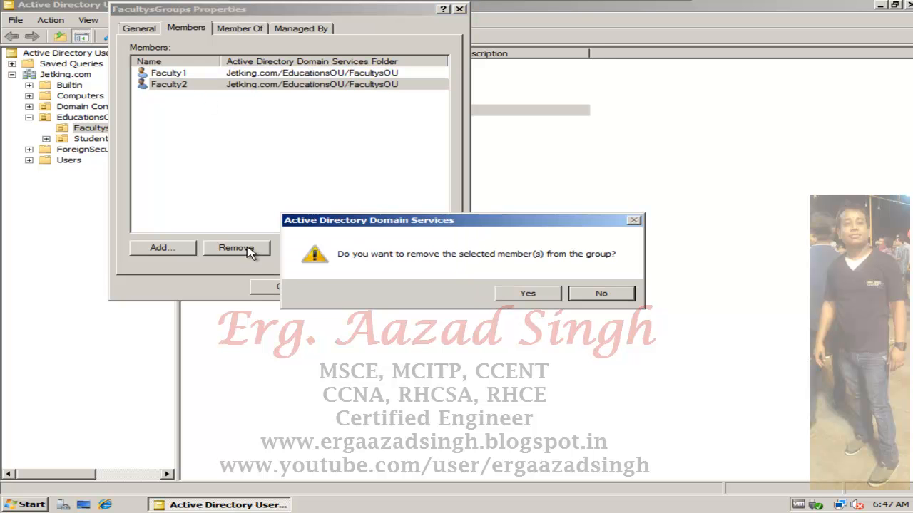
pyautogui.click(531, 295)
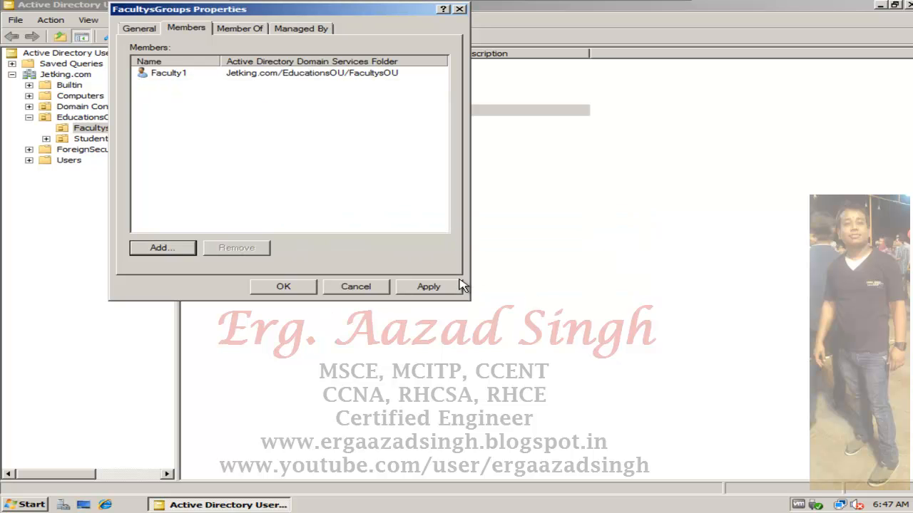
# - Start adding a member to FacultysGroups and check the directory for names matching "student"
pyautogui.click(188, 248)
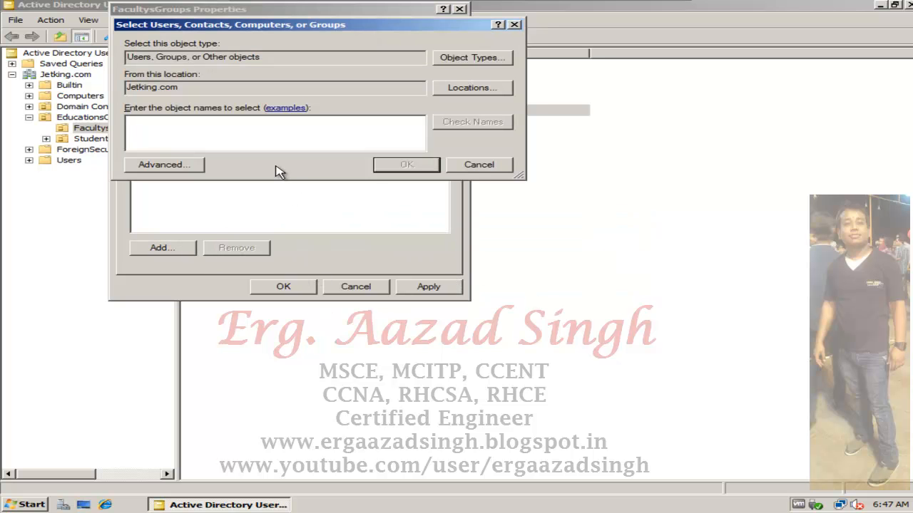
pyautogui.write('studnet')
pyautogui.click(448, 122)
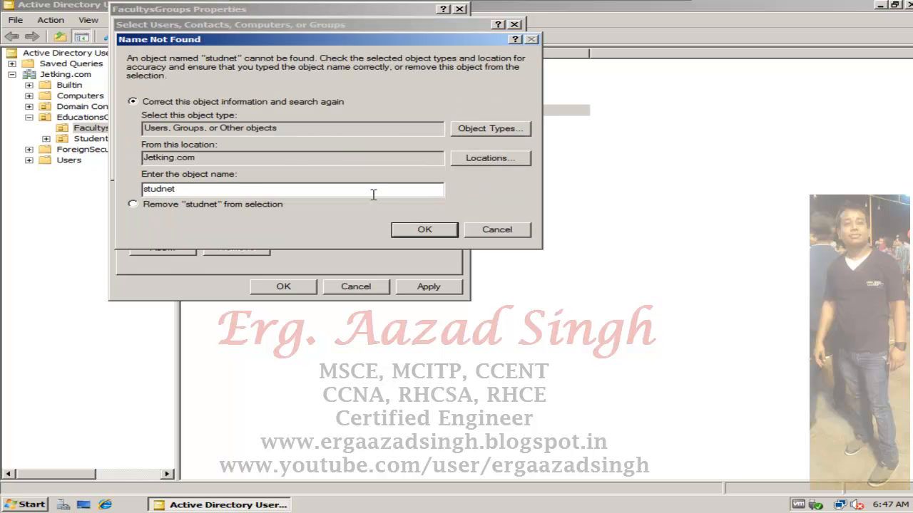
pyautogui.click(486, 229)
pyautogui.press('BackSpace')
pyautogui.press('BackSpace')
pyautogui.press('BackSpace')
pyautogui.press('BackSpace')
pyautogui.press('BackSpace')
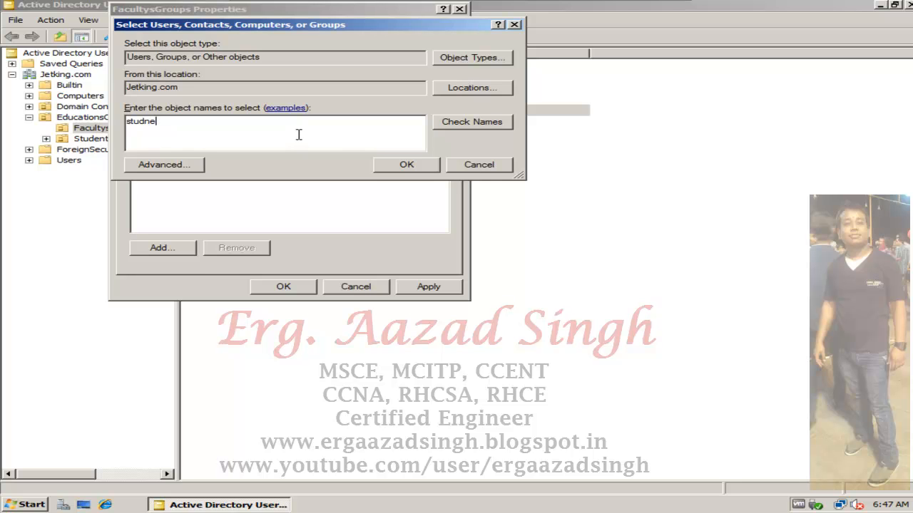
pyautogui.write('udent')
pyautogui.click(468, 129)
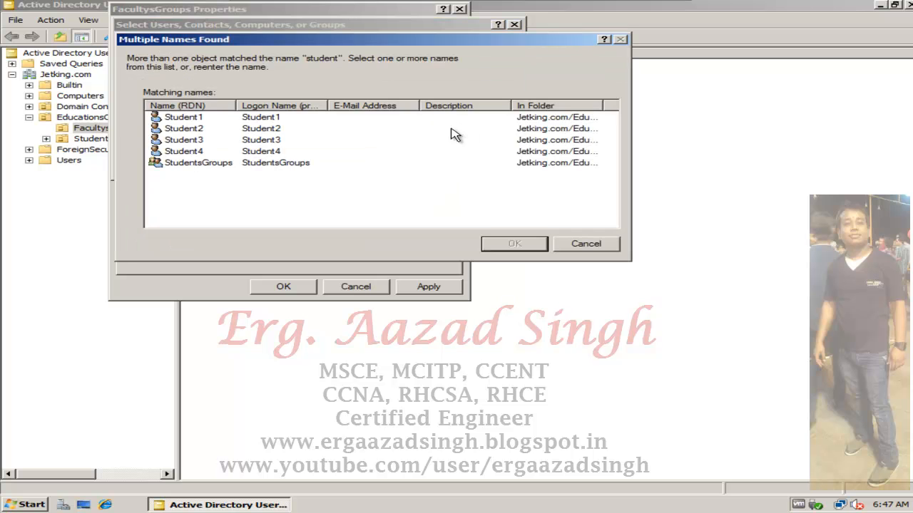
# - Choose Student2 from the matching names, add it to FacultysGroups and apply the membership change
pyautogui.click(273, 131)
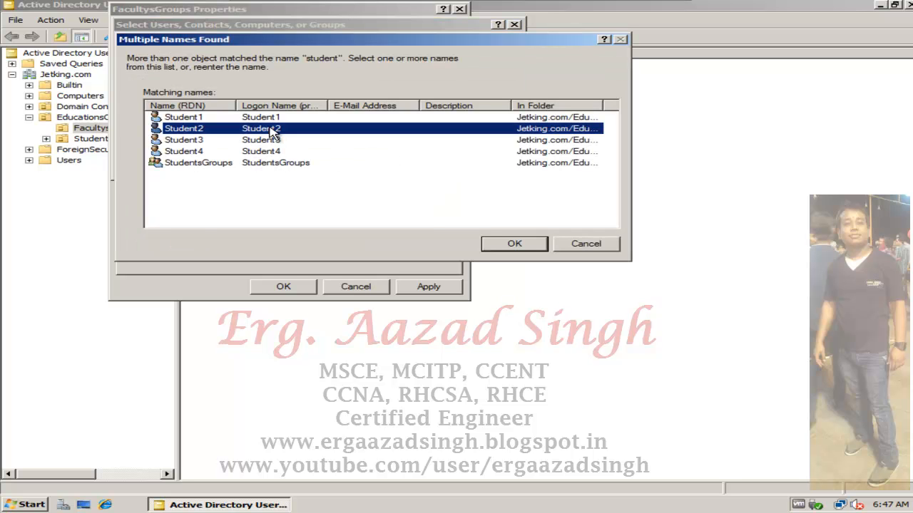
pyautogui.click(492, 244)
pyautogui.click(394, 168)
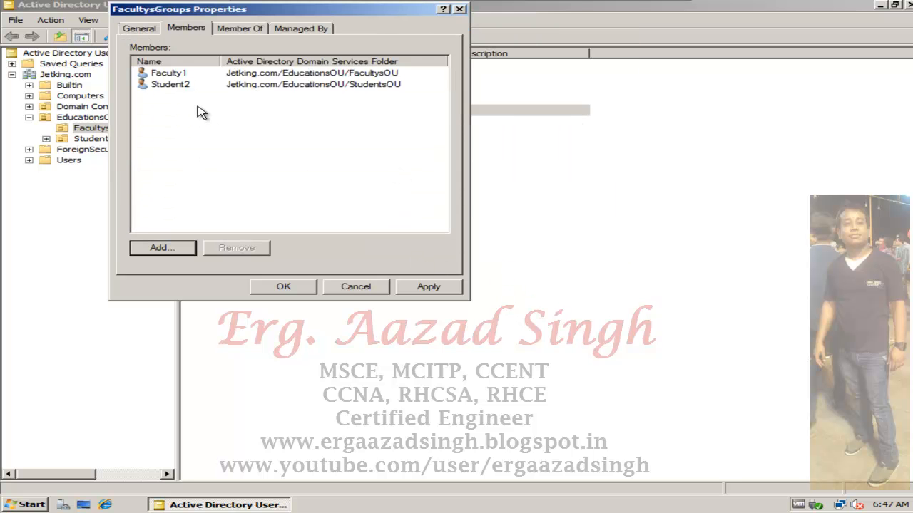
pyautogui.click(404, 287)
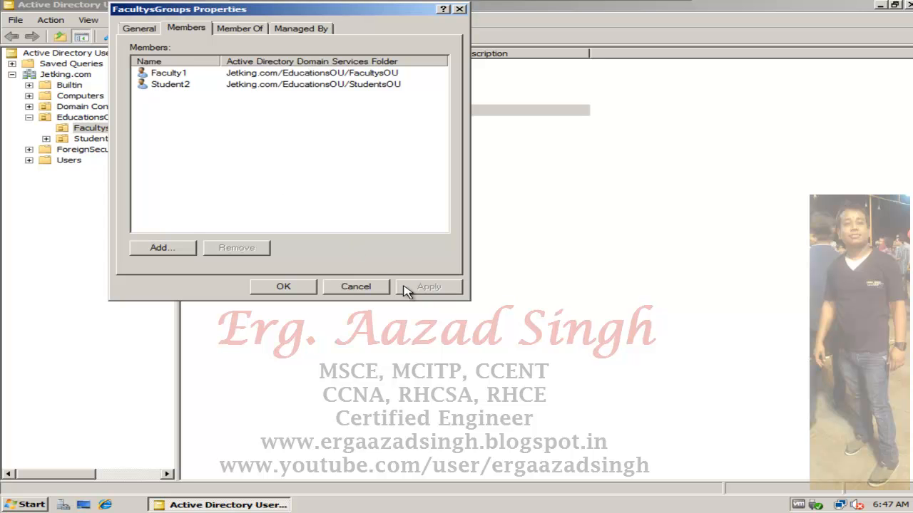
pyautogui.click(284, 286)
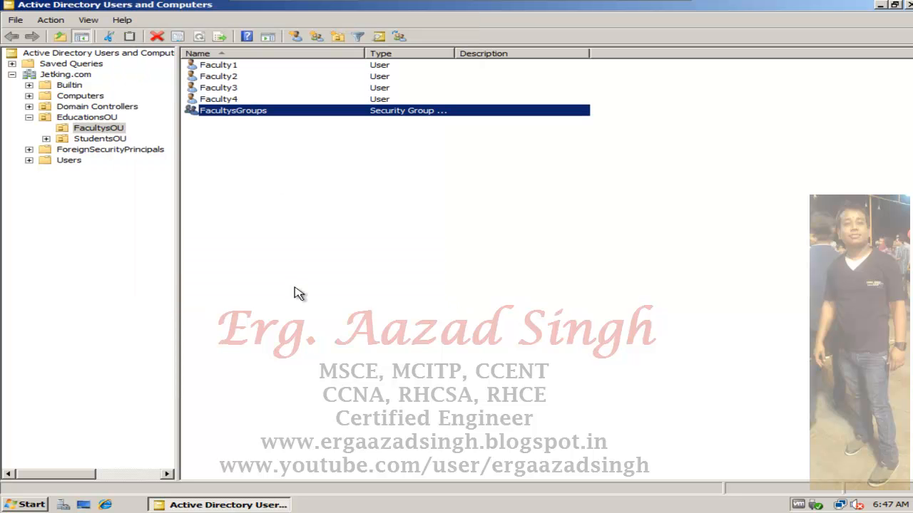
# - Reopen the properties of FacultysGroups, check its member list and close the dialog
pyautogui.rightClick(313, 120)
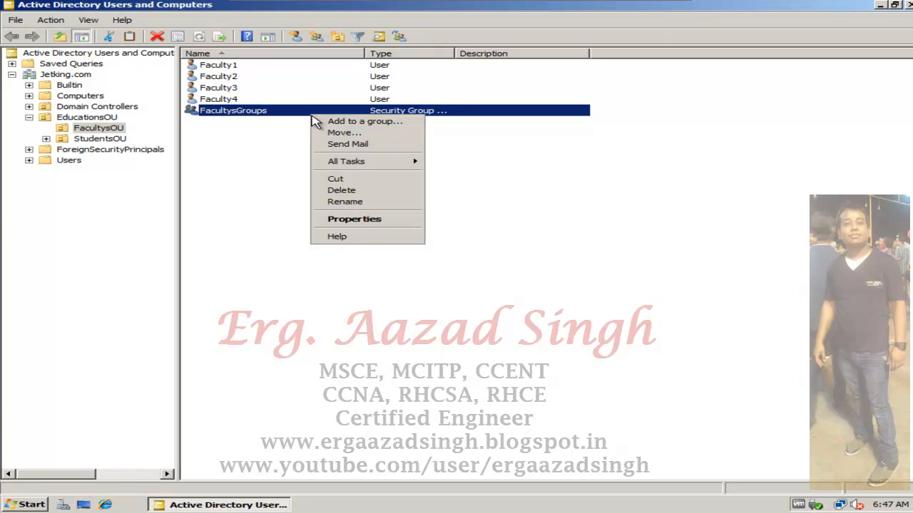
pyautogui.click(357, 219)
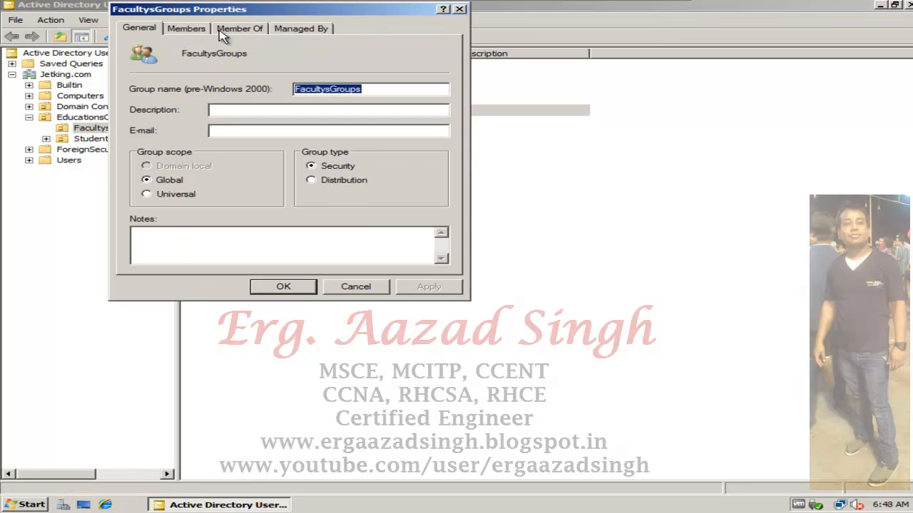
pyautogui.click(193, 30)
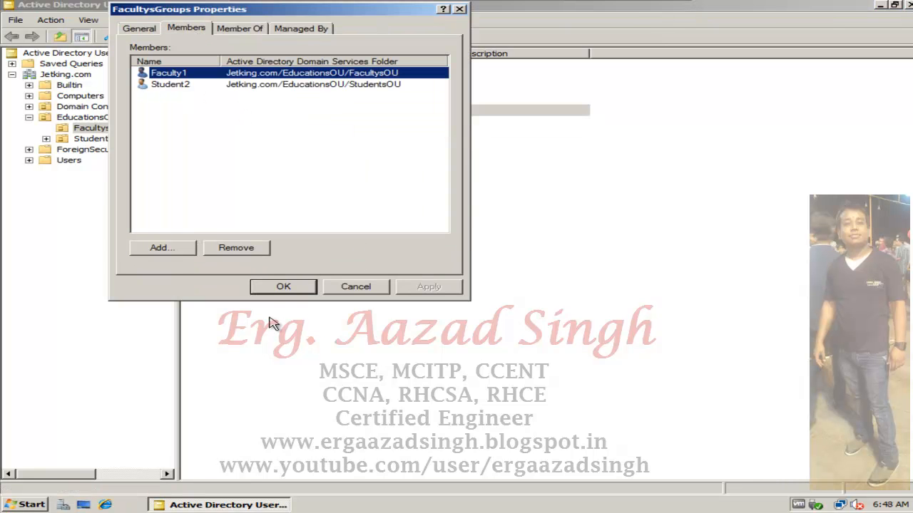
pyautogui.click(301, 290)
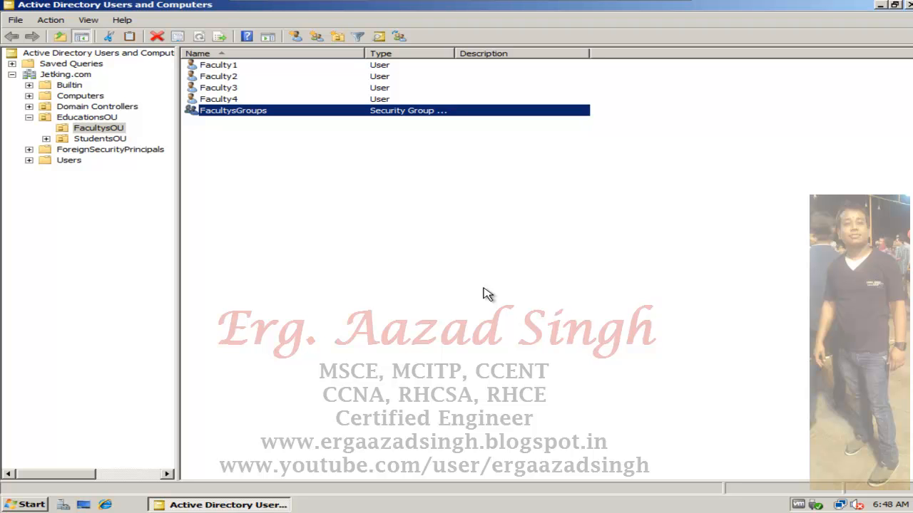
# - Run gpupdate /force to reapply the group policy
pyautogui.click(17, 506)
pyautogui.click(311, 359)
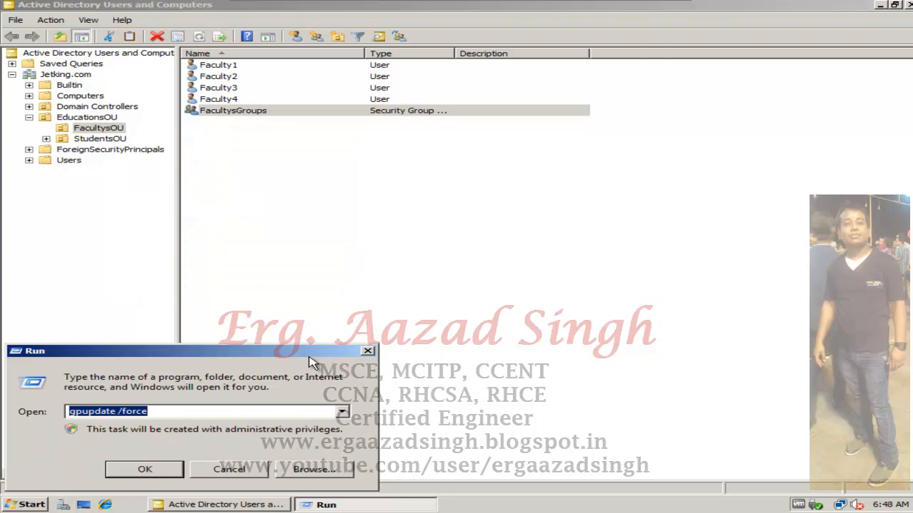
pyautogui.press('Return')
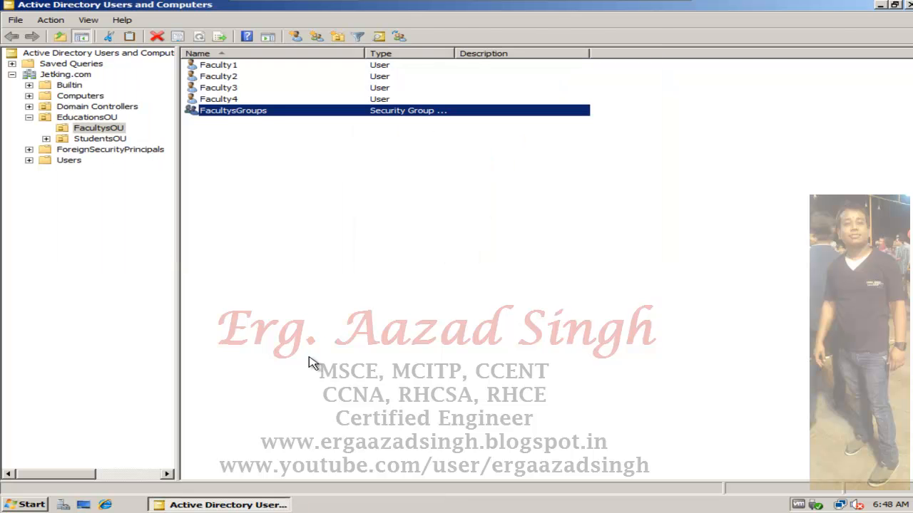
# - Review the members of FacultysGroups after the policy refresh, then close its properties and the Active Directory Users and Computers console
pyautogui.rightClick(256, 112)
pyautogui.click(314, 223)
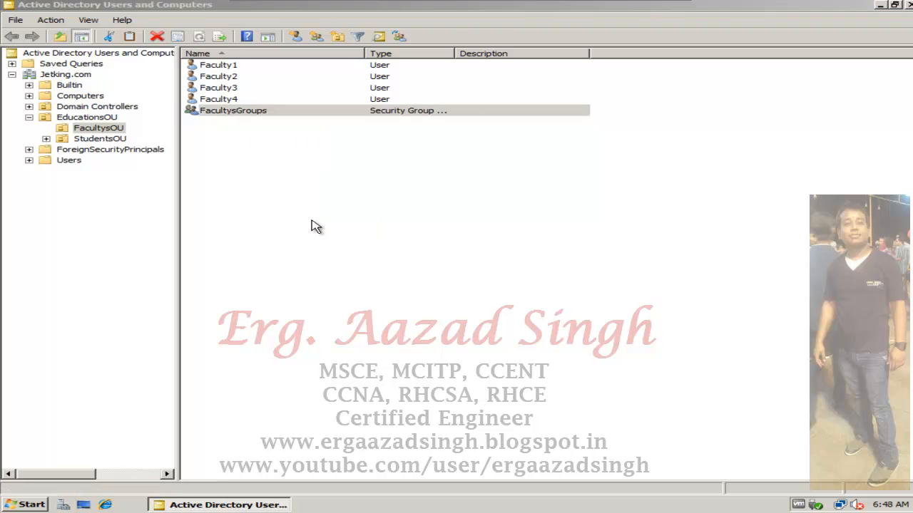
pyautogui.click(208, 29)
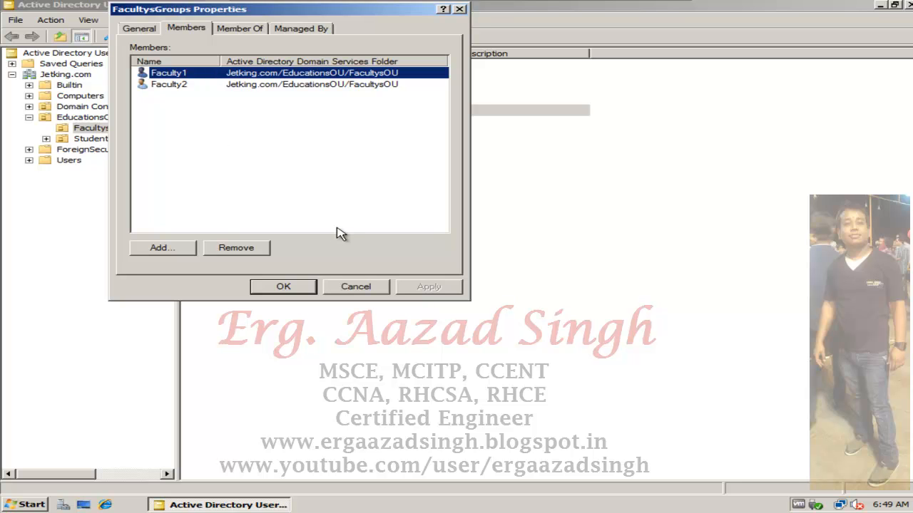
pyautogui.click(356, 286)
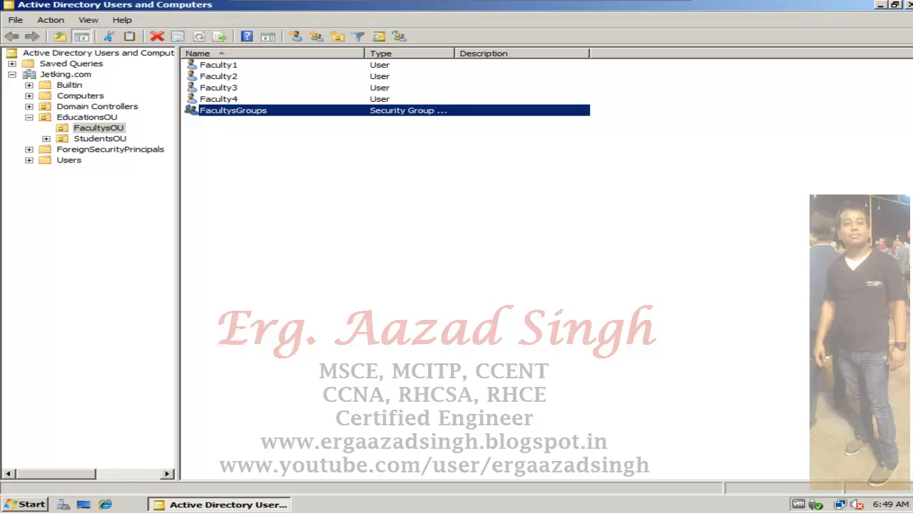
pyautogui.click(907, 5)
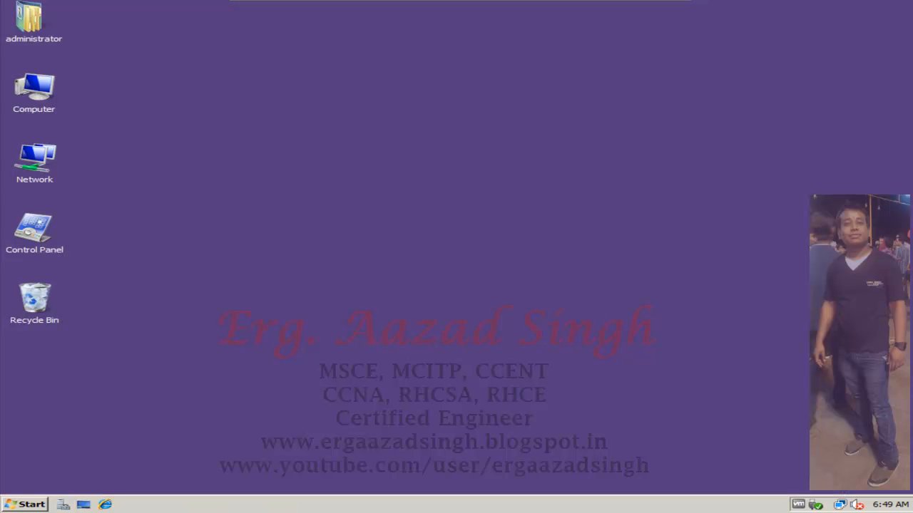